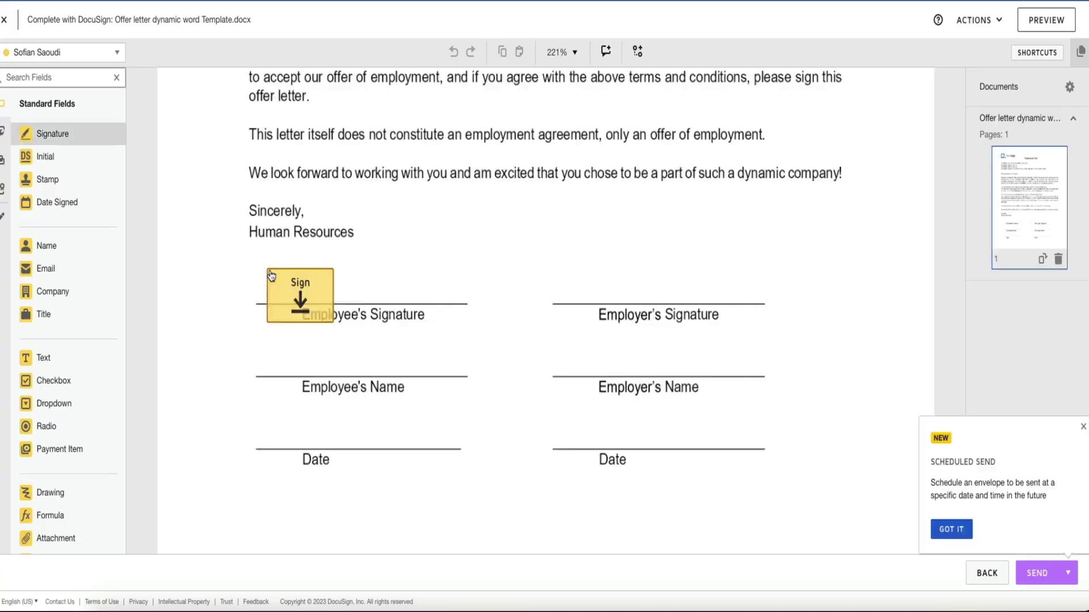
- Place Signature, Full Name and Date Signed fields on both the Employee's and Employer's signature block lines
drag(270, 277, 266, 260)
drag(46, 246, 259, 360)
drag(45, 201, 257, 431)
mouse_move(45, 134)
mouse_down()
mouse_move(530, 219)
mouse_move(583, 281)
mouse_up()
drag(46, 246, 556, 365)
drag(46, 202, 557, 432)
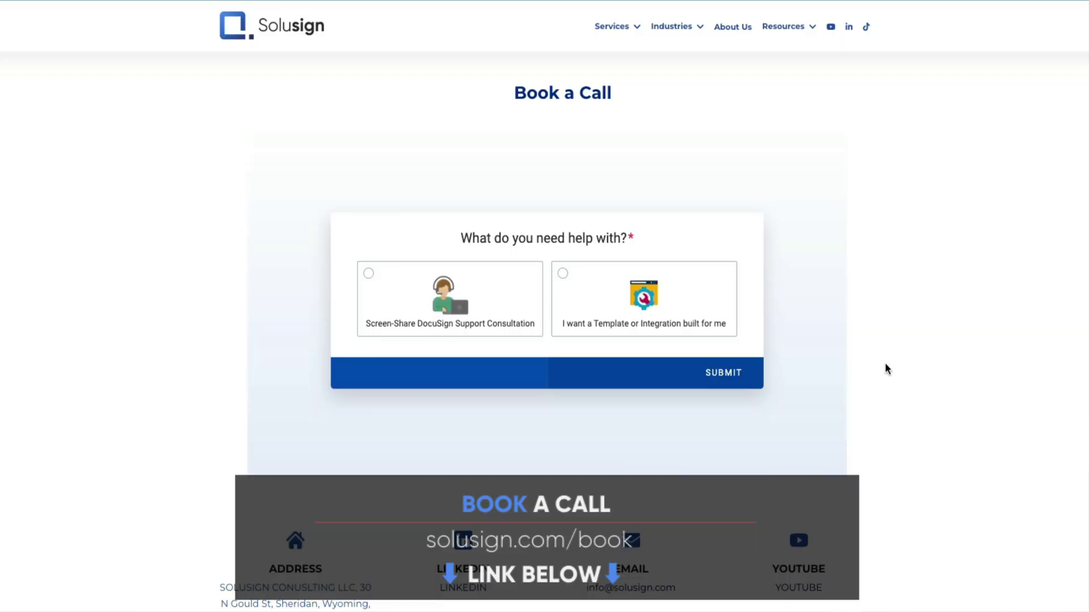
- Request a DocuSign Integration build on the Book a Call form and submit it
click(637, 301)
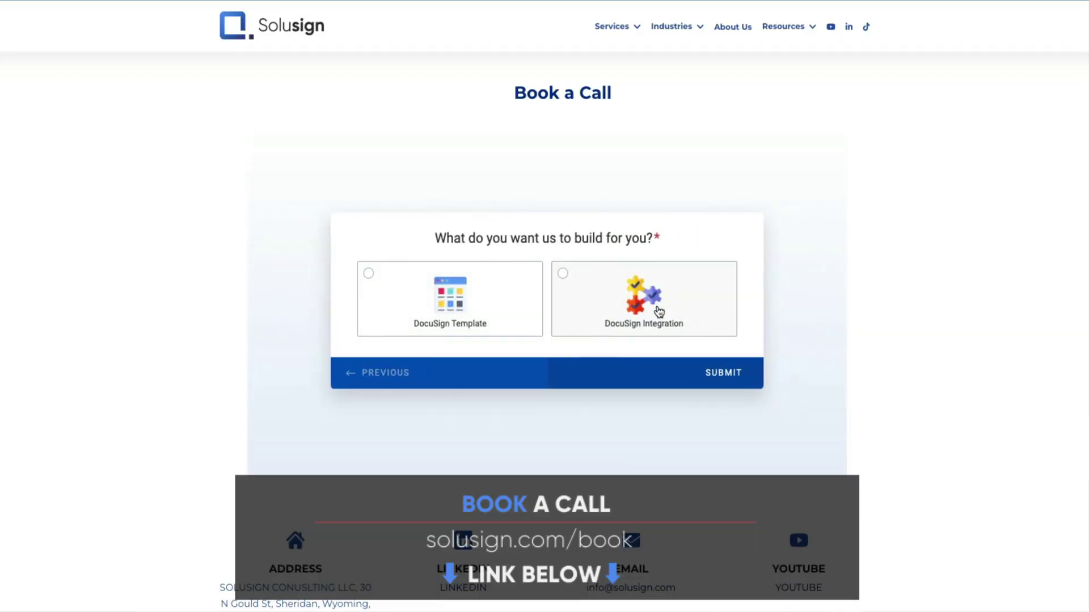
click(658, 311)
click(723, 373)
- Book the call for February 23 at 18:00, then start the cheat sheet download sign-up
click(651, 289)
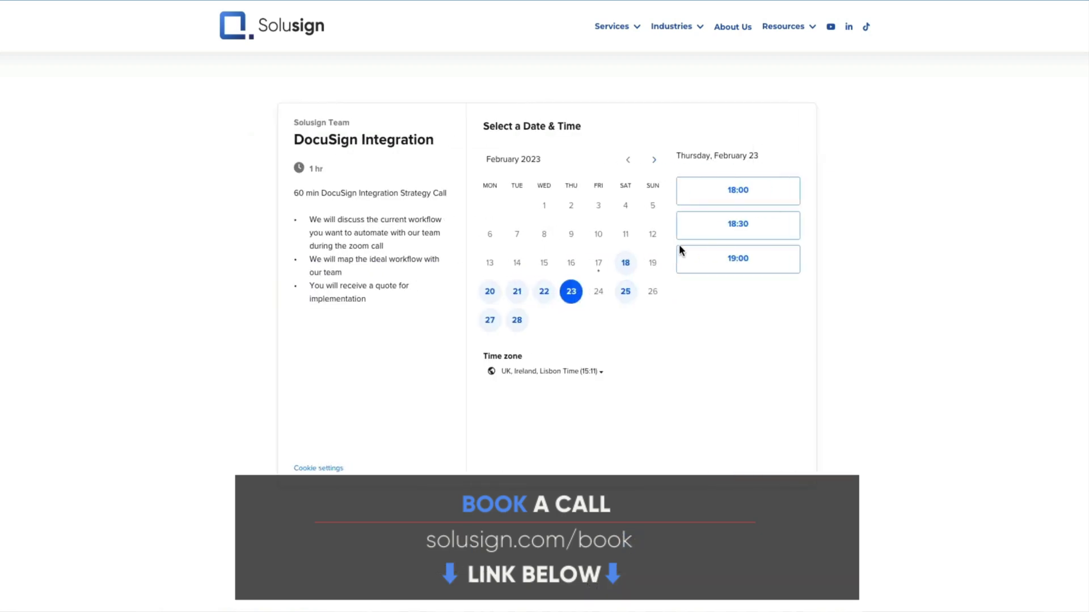
click(724, 195)
click(786, 190)
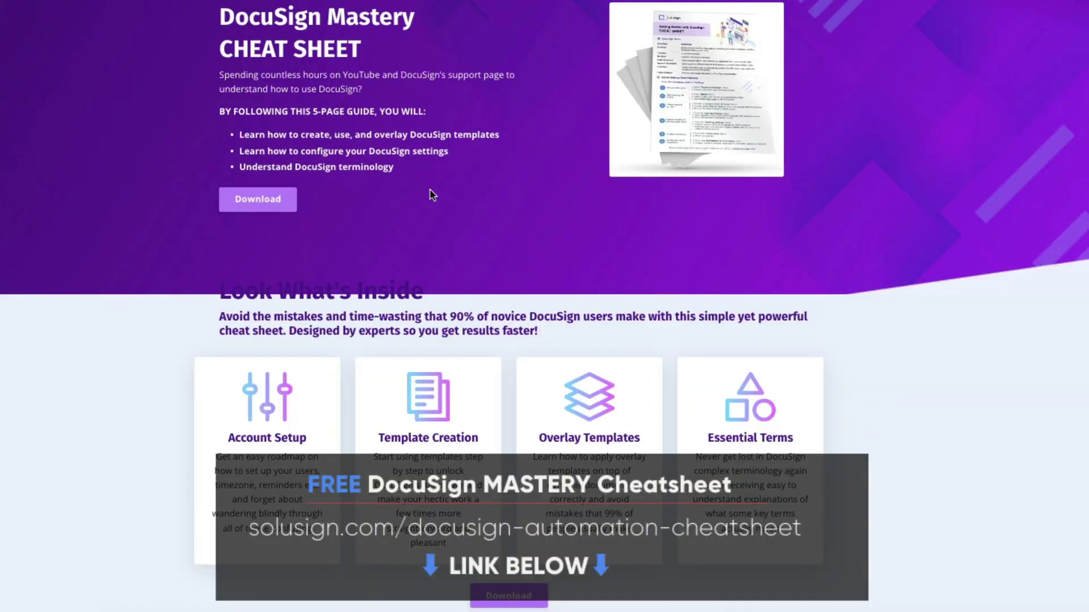
click(254, 207)
click(463, 352)
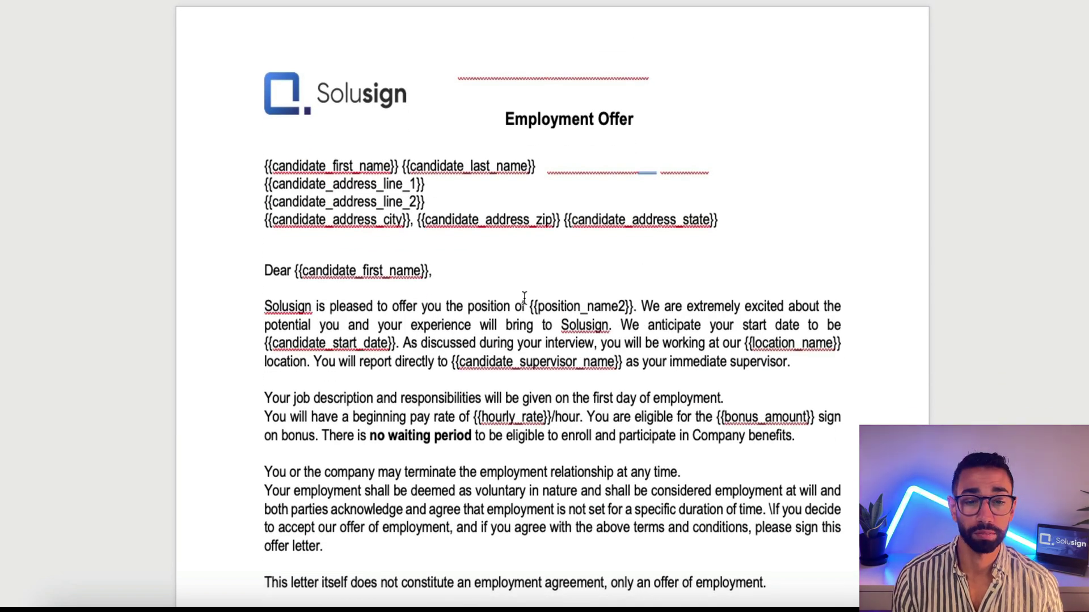
- Scroll down to the signature table at the bottom of the offer letter
scroll(525, 299, down, 10)
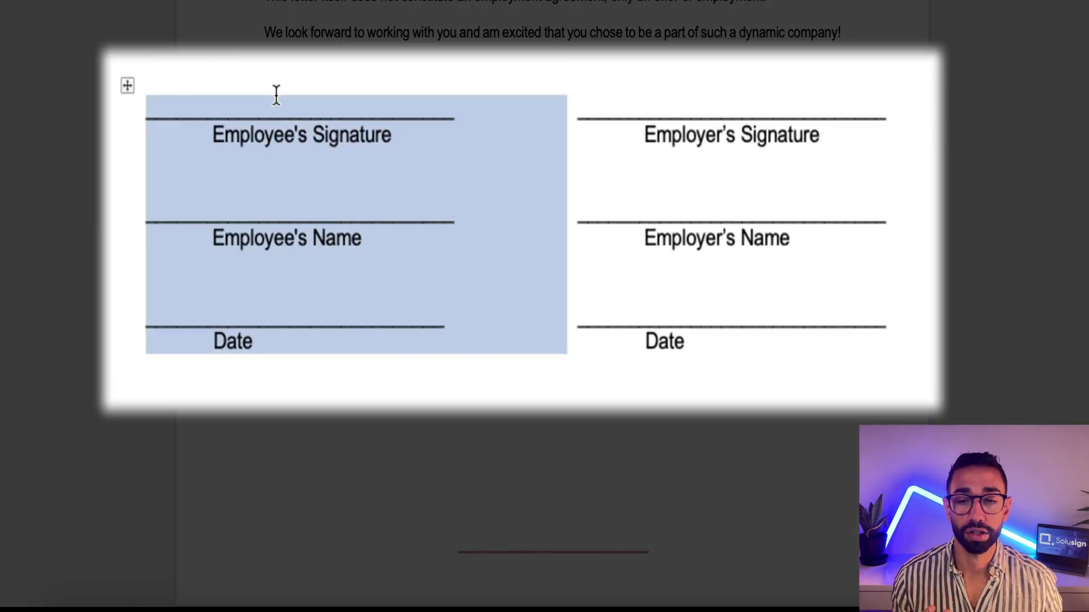
- Type thisismyanchor in the cell above Employee's Signature and select the word
click(357, 139)
text(th)
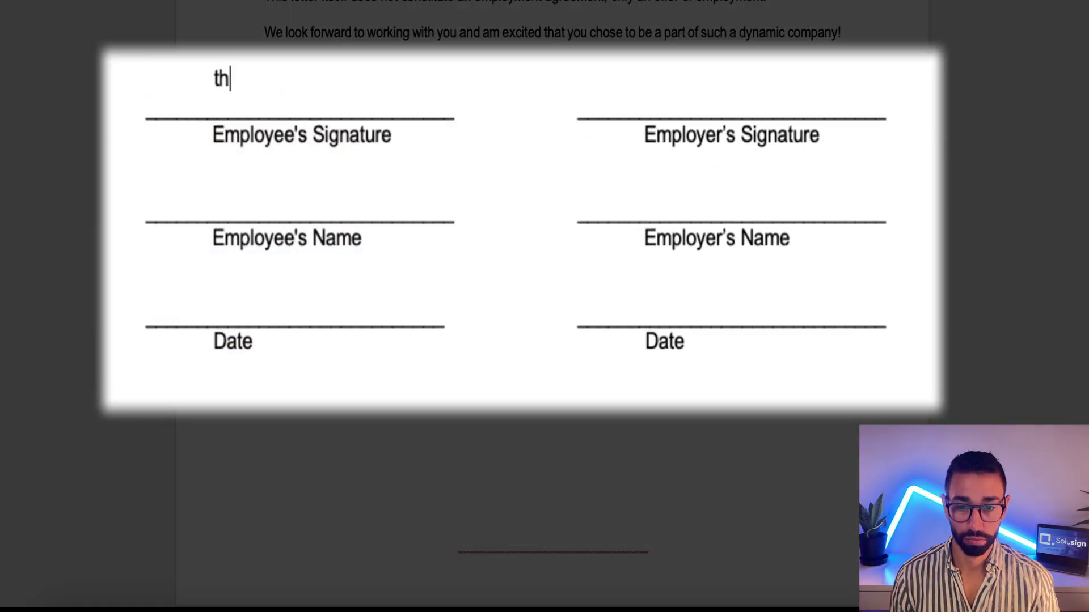
text(isismyanchor)
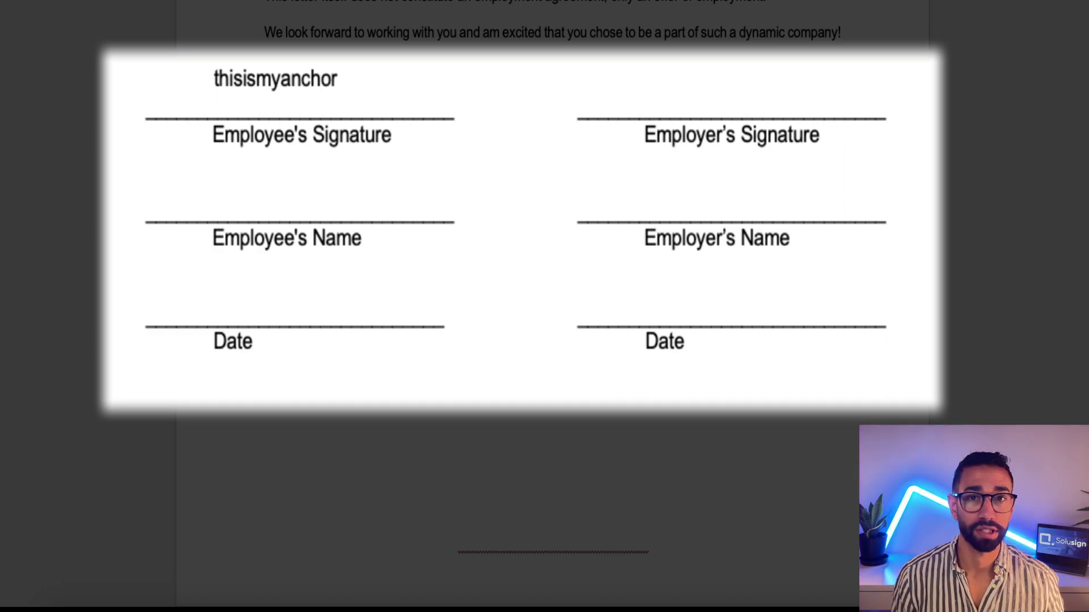
drag(213, 79, 343, 79)
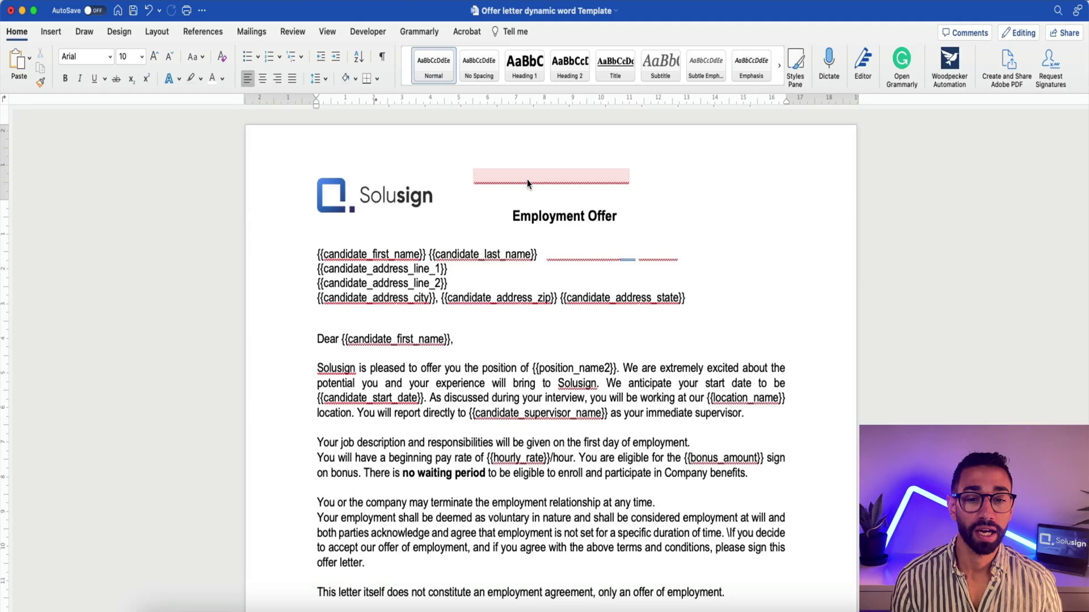
- Edit the page header and reveal its hidden text by making it dark, checking the footer too
double_click(526, 180)
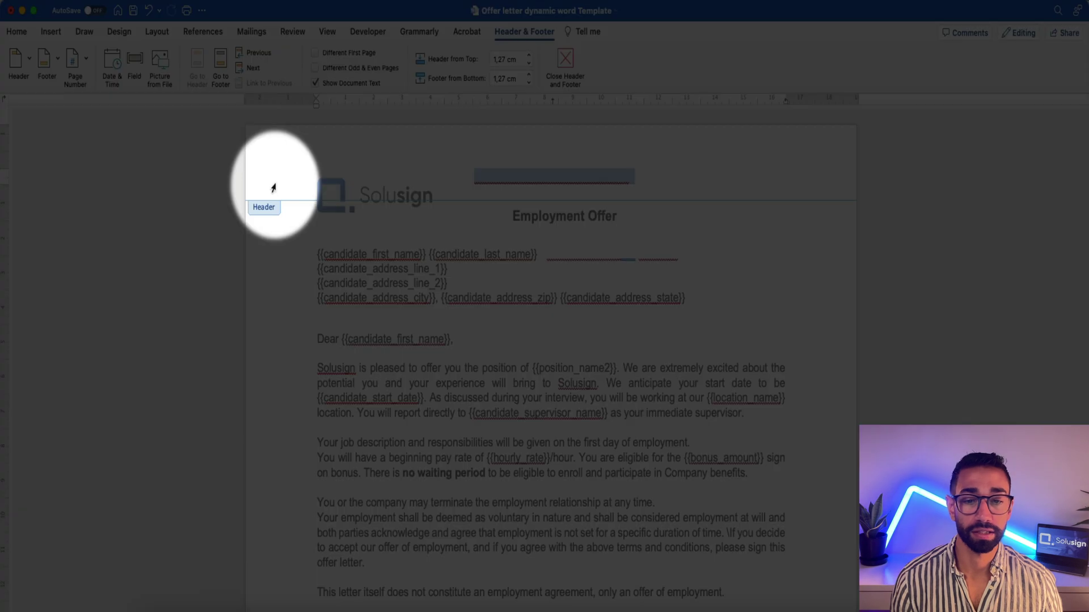
click(16, 32)
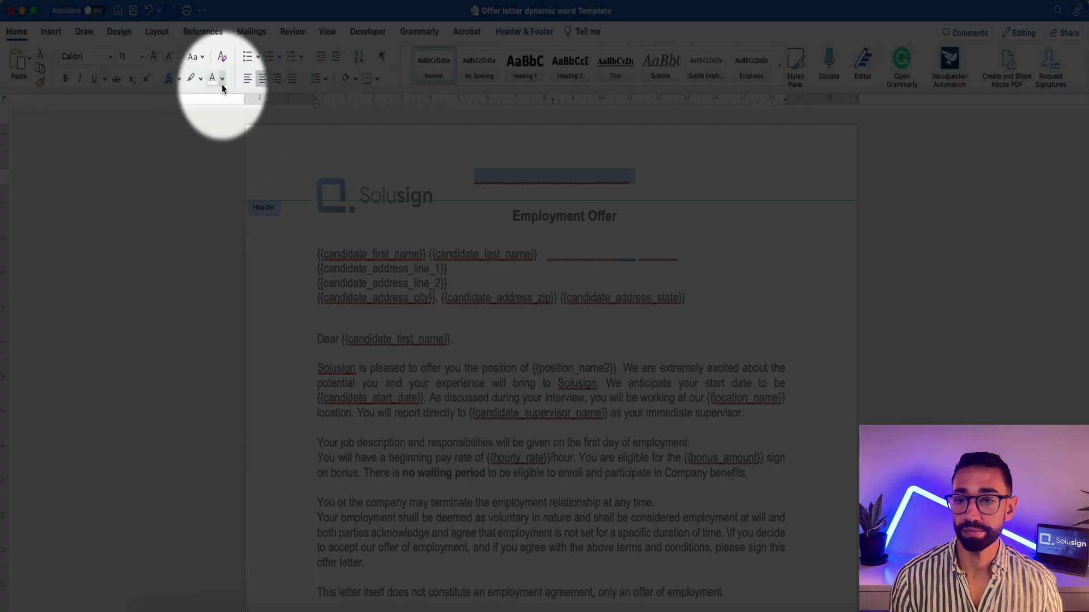
click(222, 78)
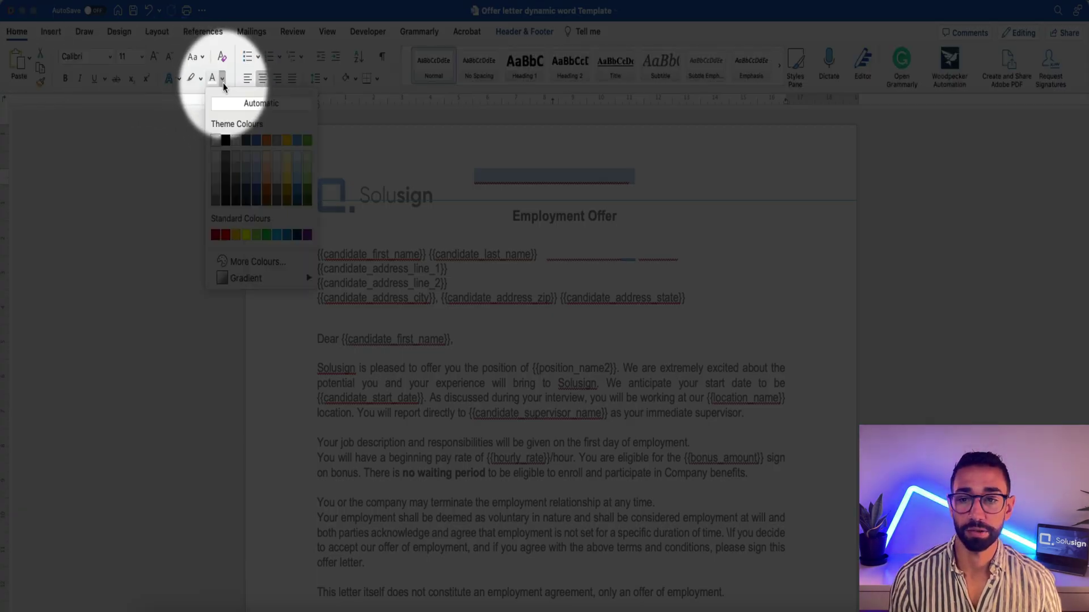
click(226, 140)
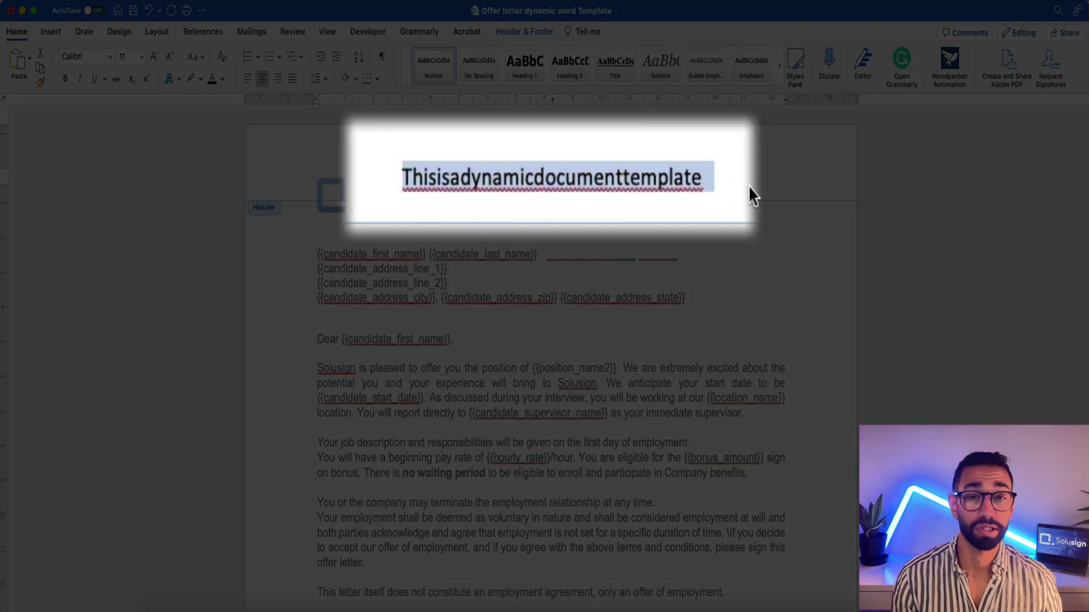
scroll(616, 502, down, 10)
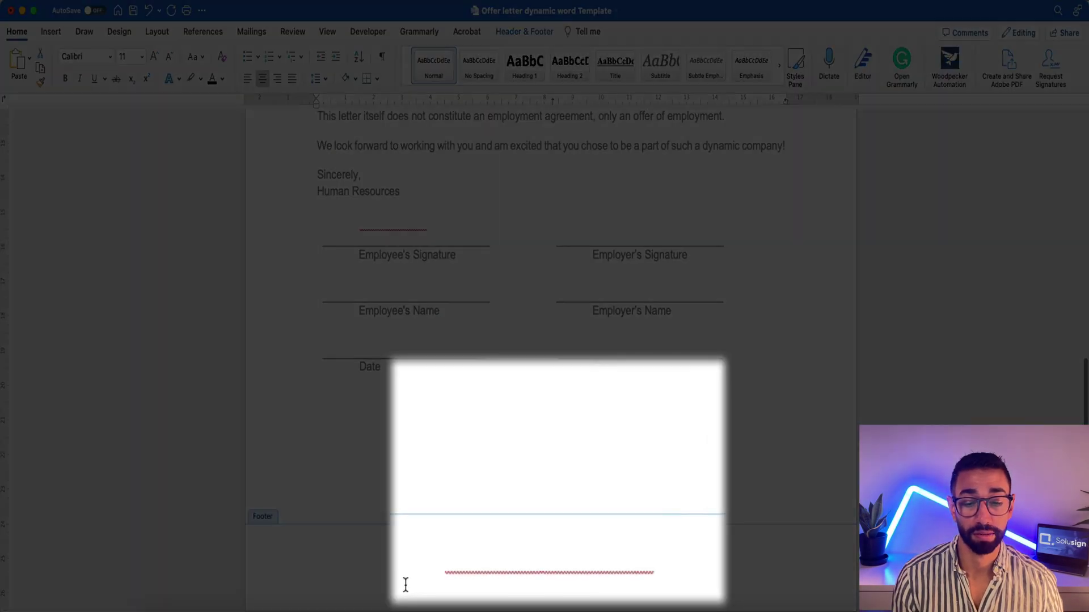
click(406, 585)
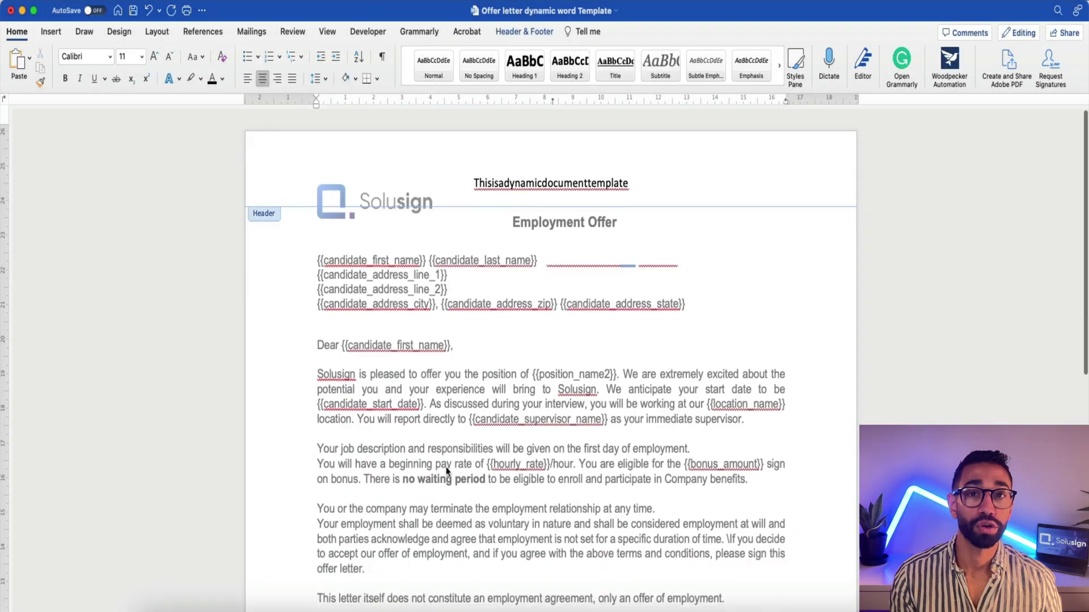
scroll(448, 471, down, 1)
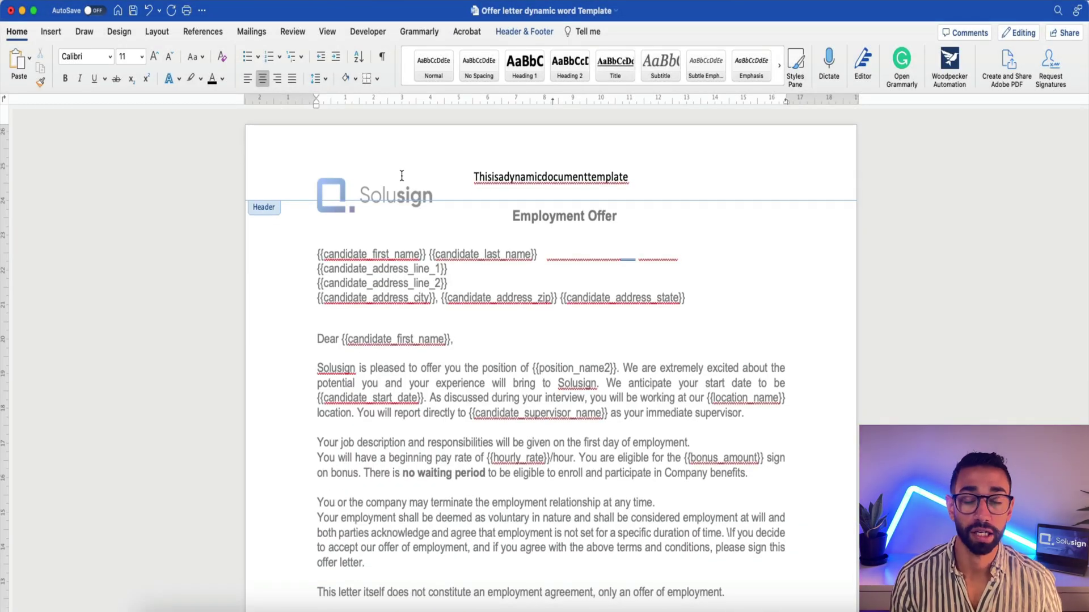
- Set the header text Thisisadynamicdocumenttemplate's font colour to white
drag(460, 174, 695, 170)
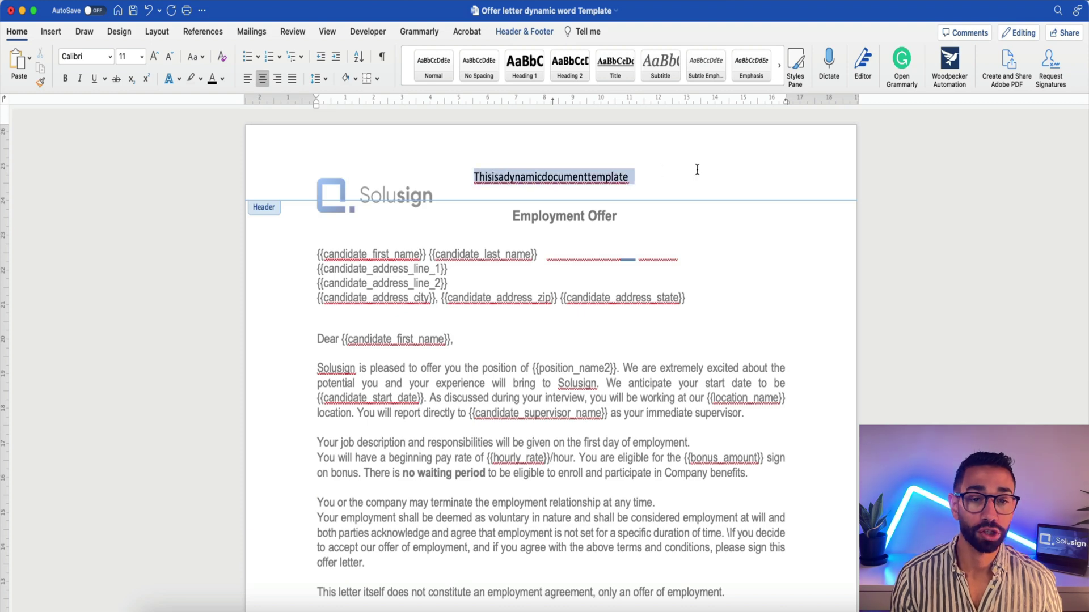
click(222, 78)
click(218, 146)
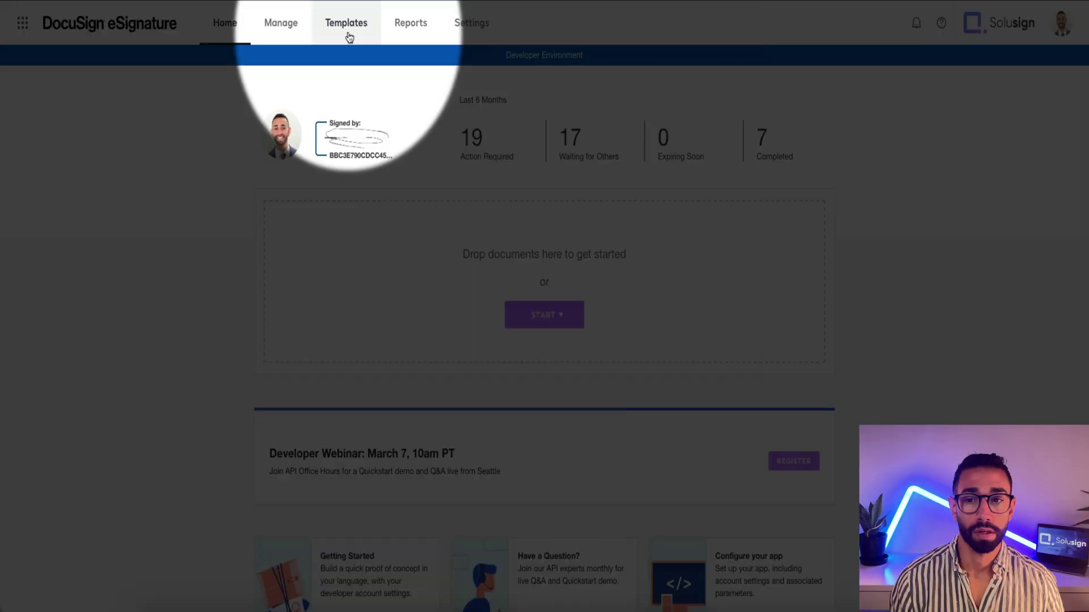
- Create a new template named 'Dynamic template'
click(184, 94)
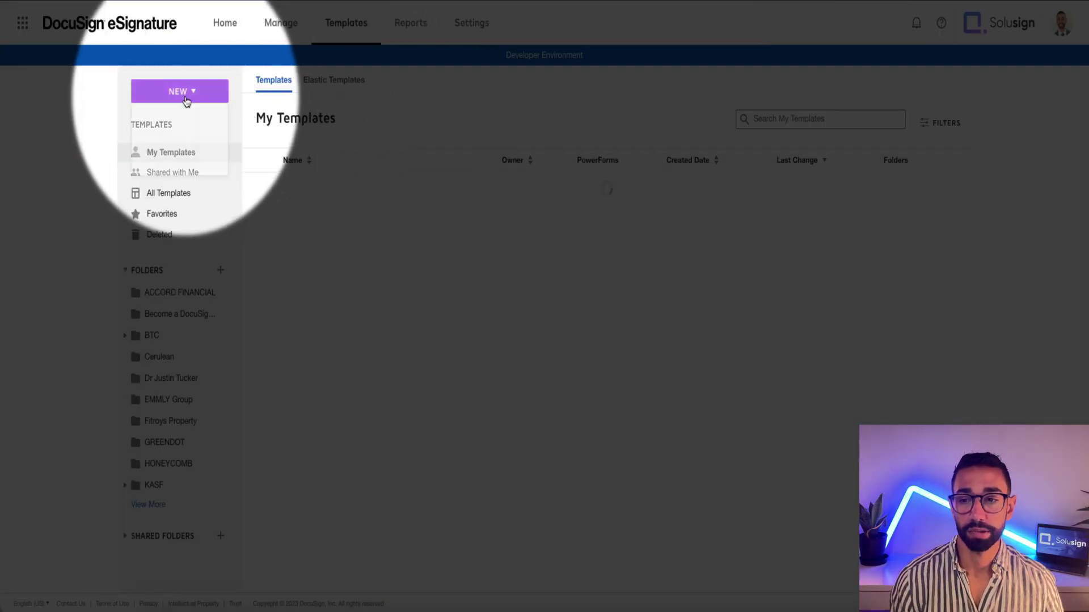
click(183, 126)
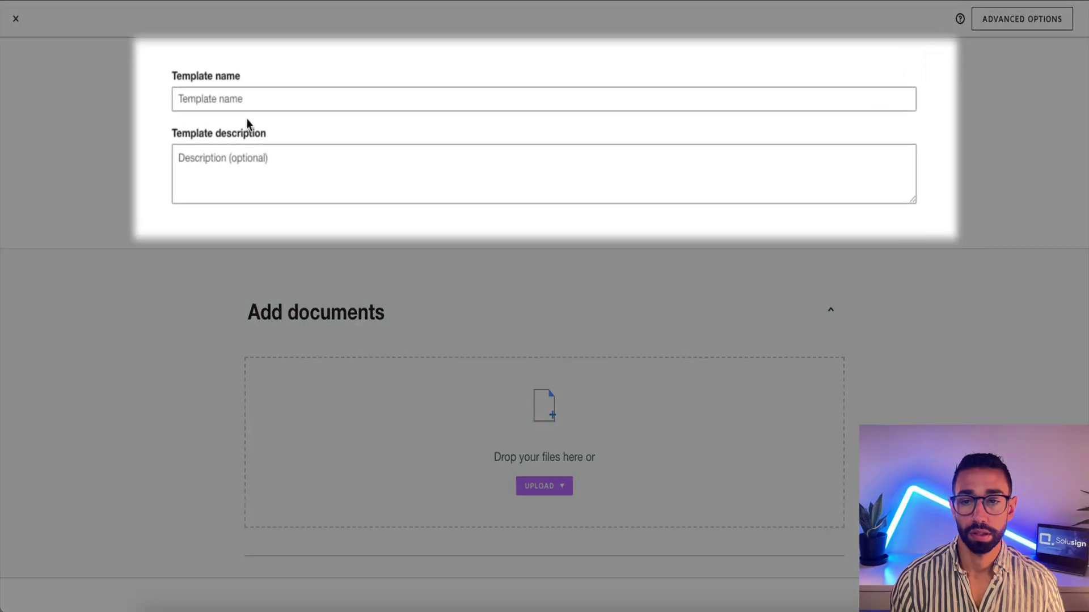
click(182, 97)
text(Dynamic template)
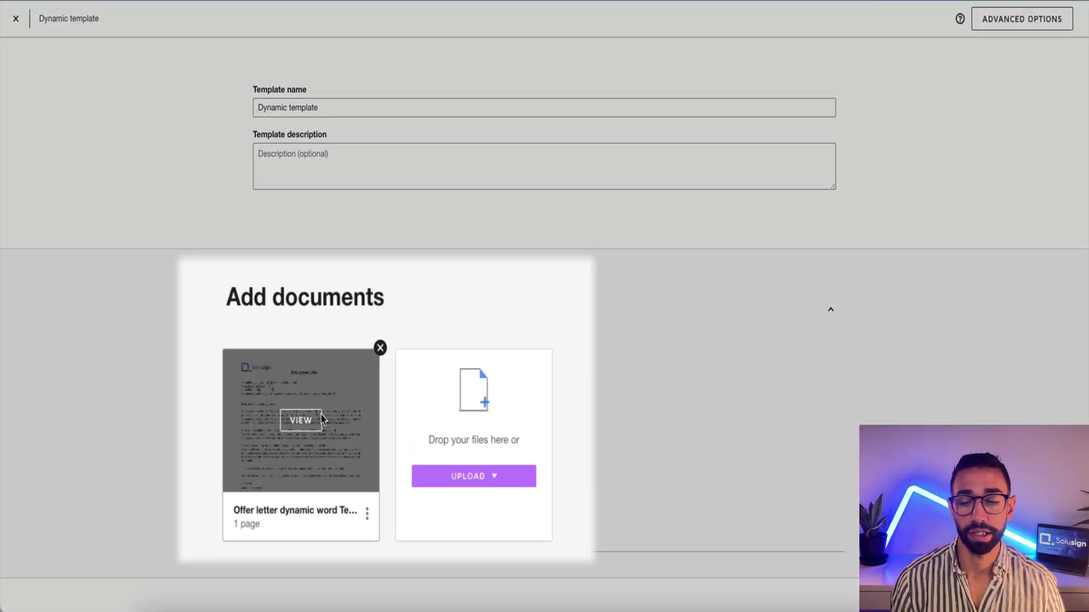
scroll(258, 462, down, 4)
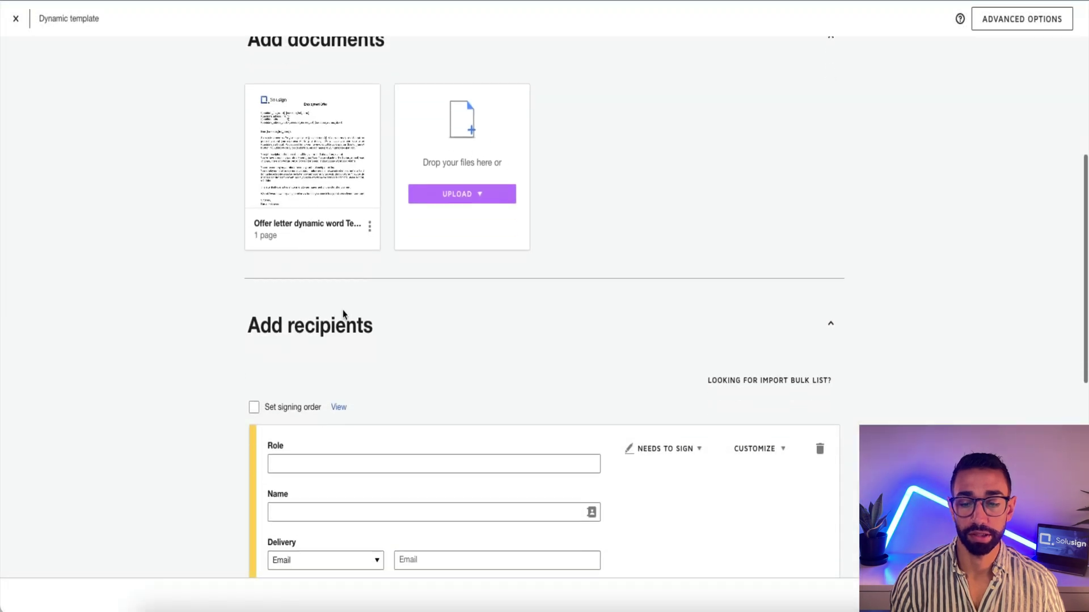
scroll(317, 340, down, 1)
- Give the first recipient the Candidate role and turn on signing order
click(369, 419)
text(Candidate)
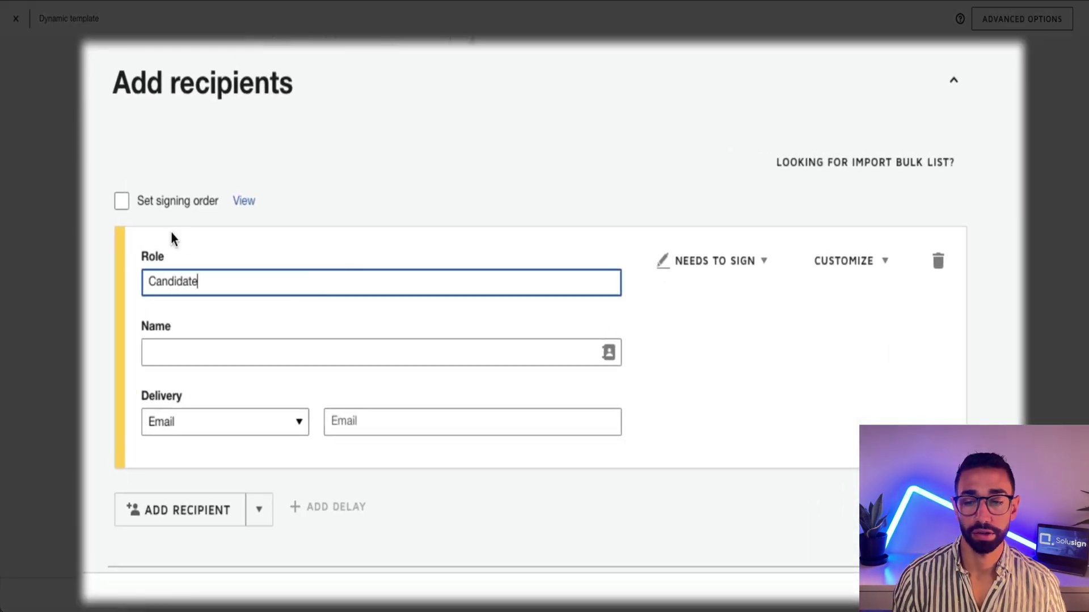
click(164, 205)
scroll(241, 245, down, 3)
- Add a second recipient with the HR role and continue to field placement
click(202, 398)
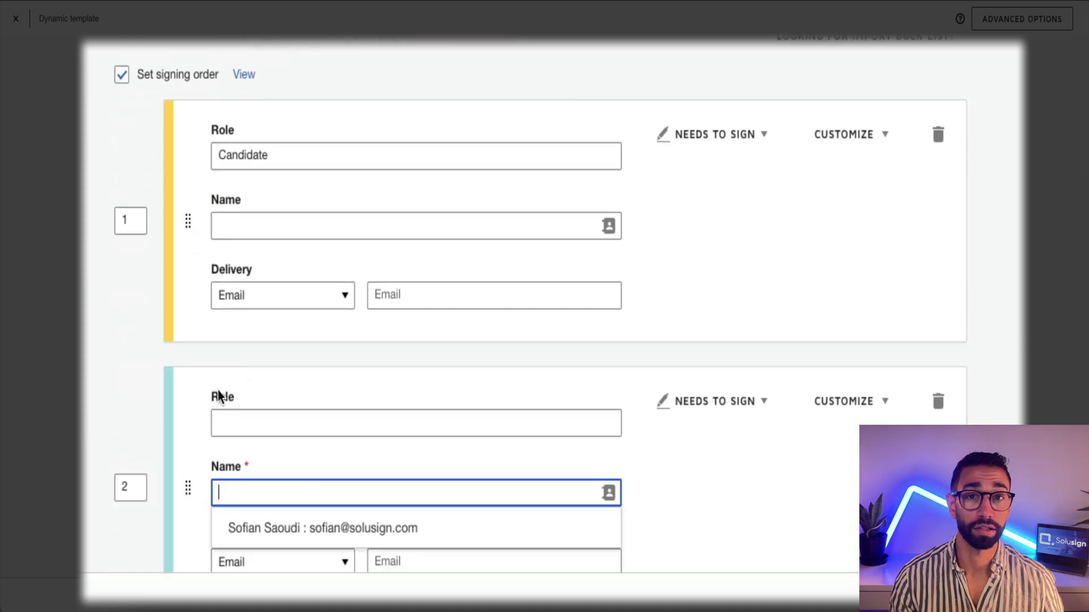
click(281, 428)
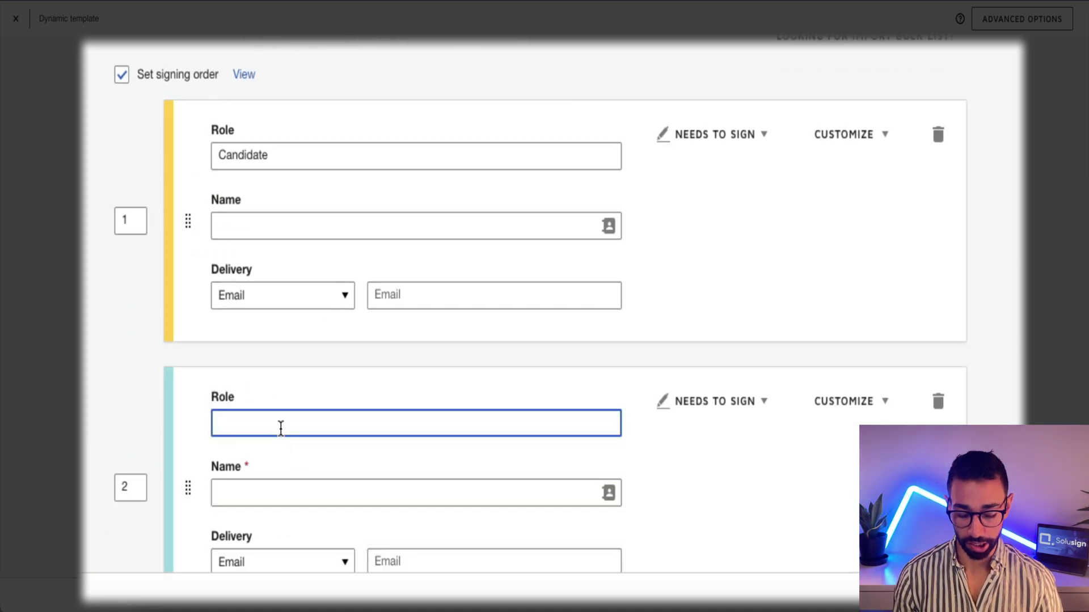
text(HR)
scroll(266, 392, down, 3)
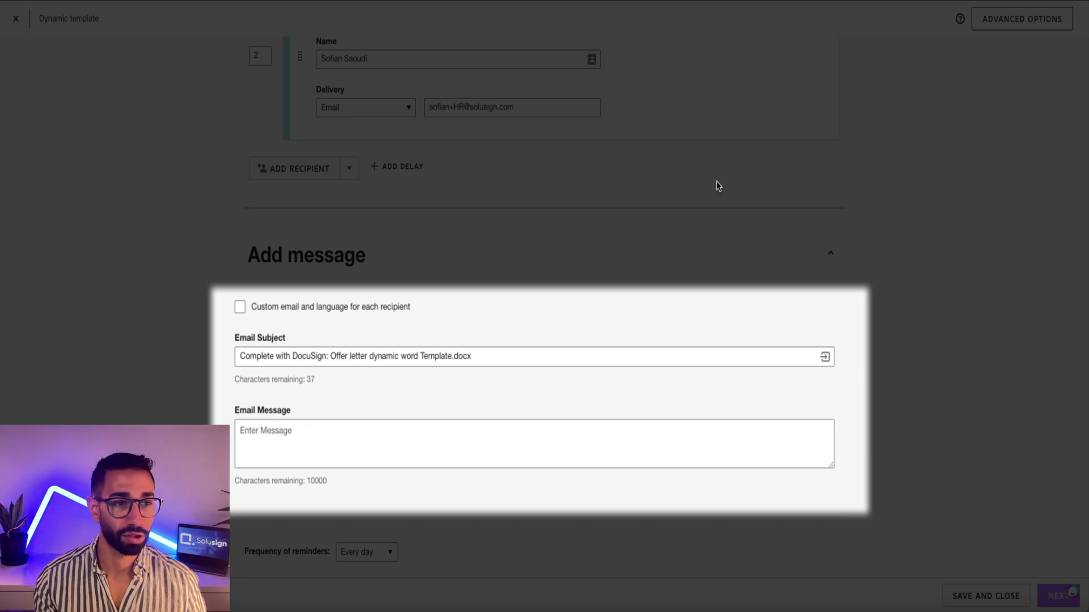
click(1049, 596)
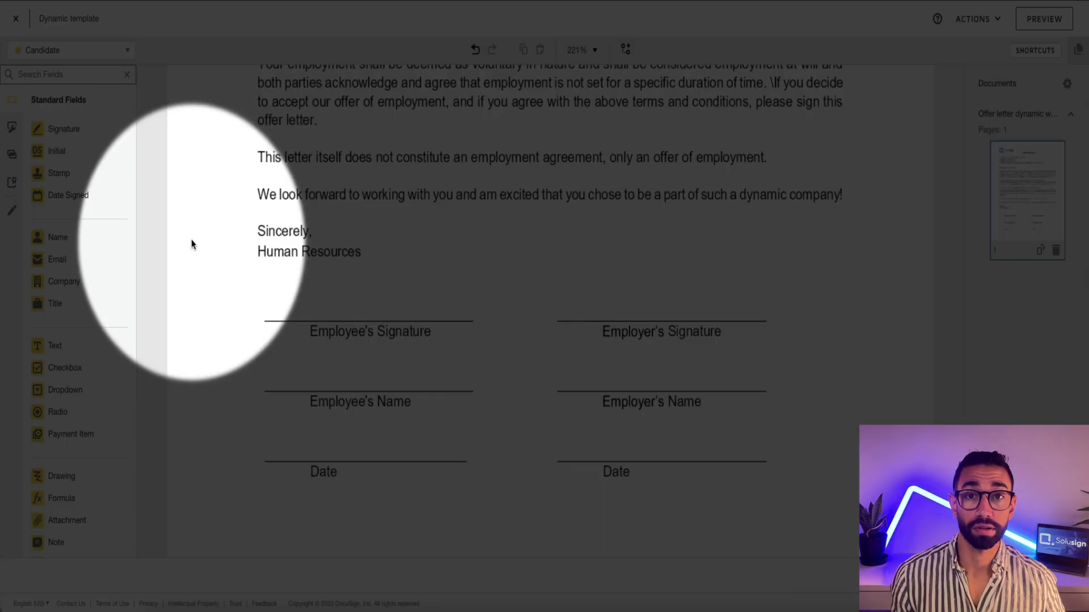
- Place Signature, Full Name and Date Signed fields on the employee signature, name and date lines
drag(39, 135, 263, 284)
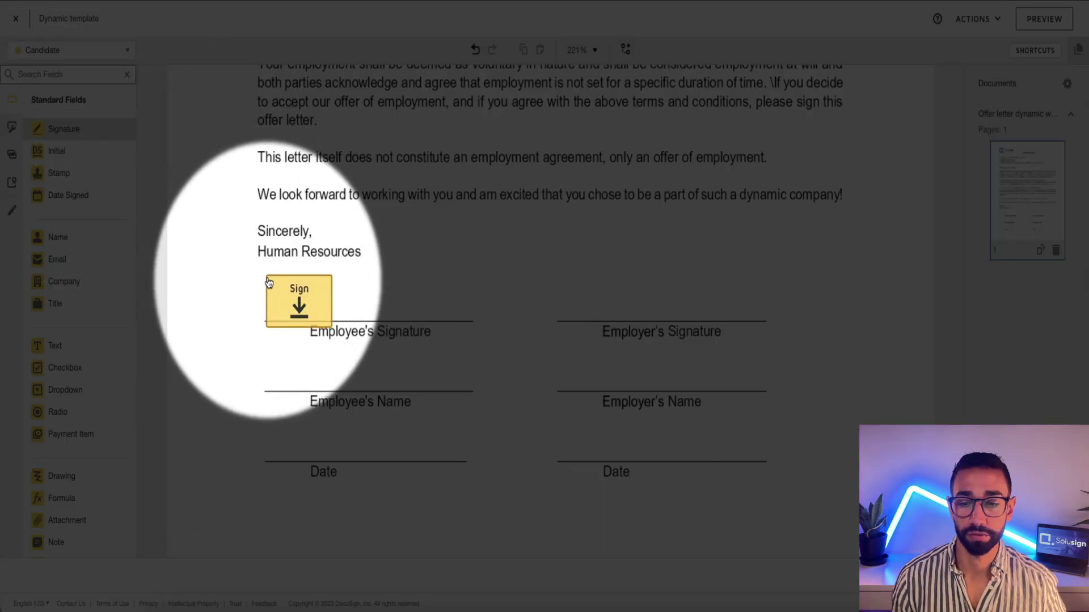
drag(74, 238, 275, 382)
drag(69, 194, 267, 445)
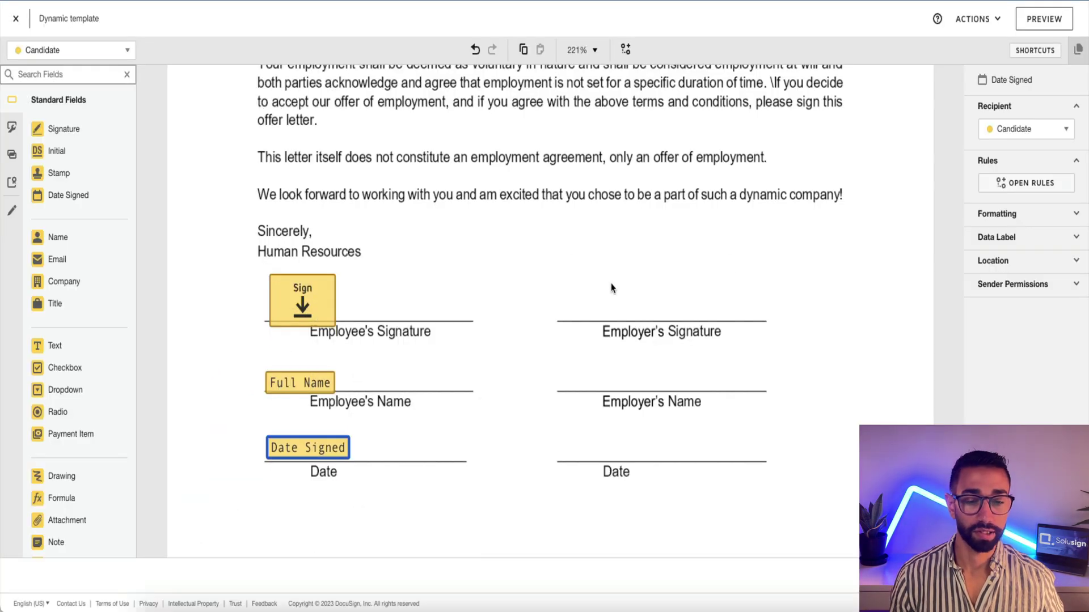
- Copy the three employee fields onto the employer lines and assign the copies to HR
drag(340, 482, 252, 270)
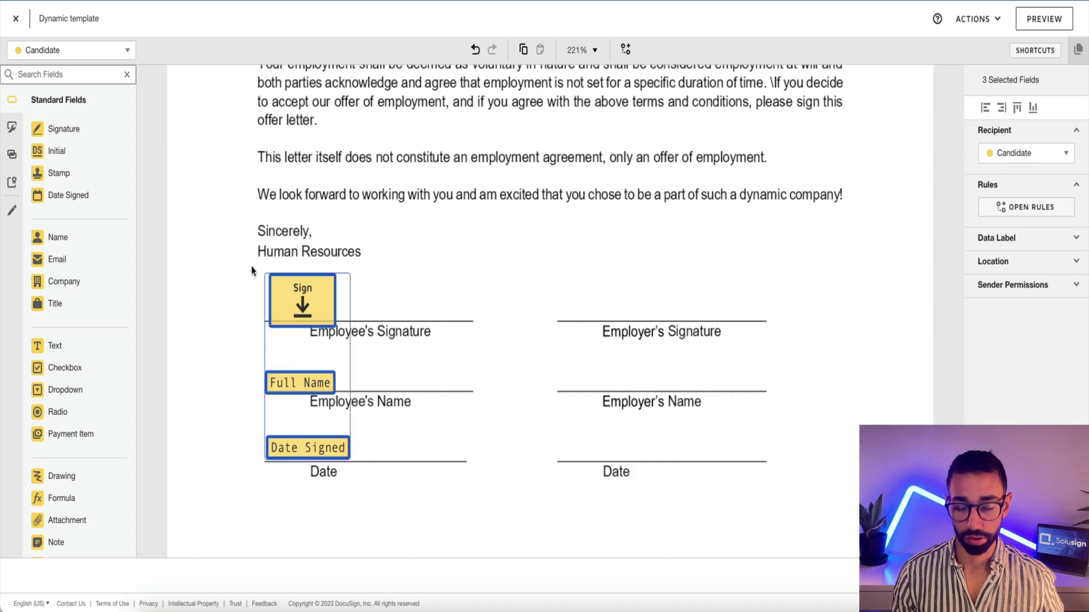
key(ctrl+c)
key(ctrl+v)
drag(315, 323, 591, 310)
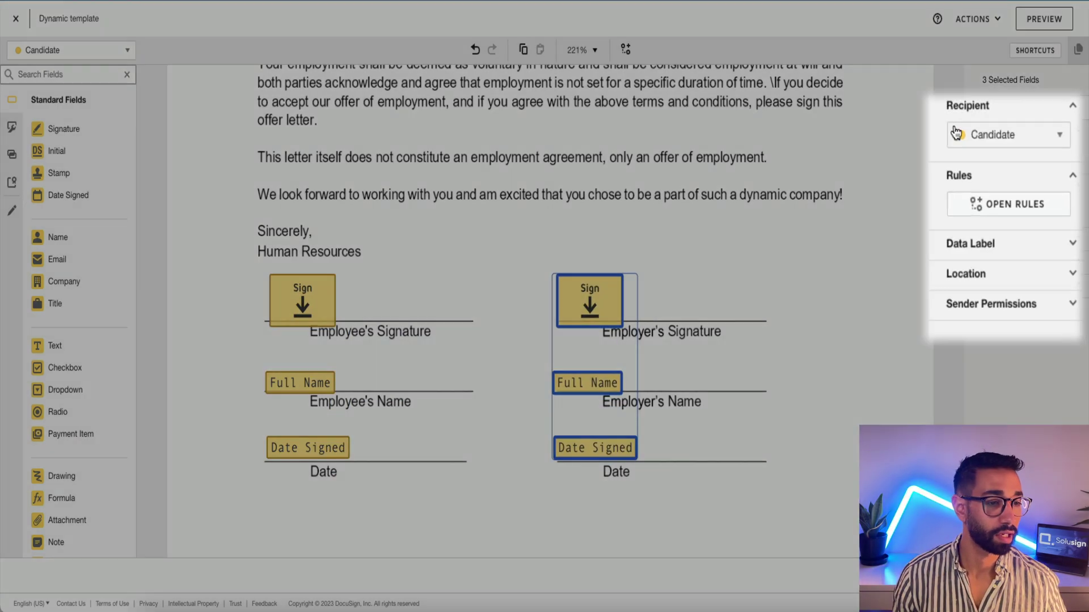
click(1013, 154)
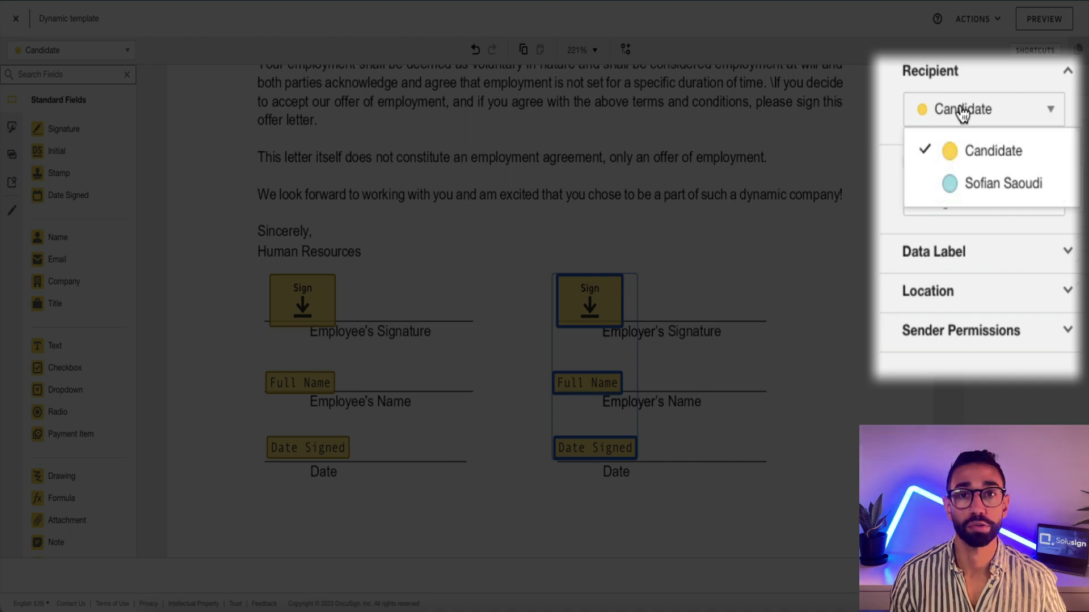
click(1015, 184)
click(395, 291)
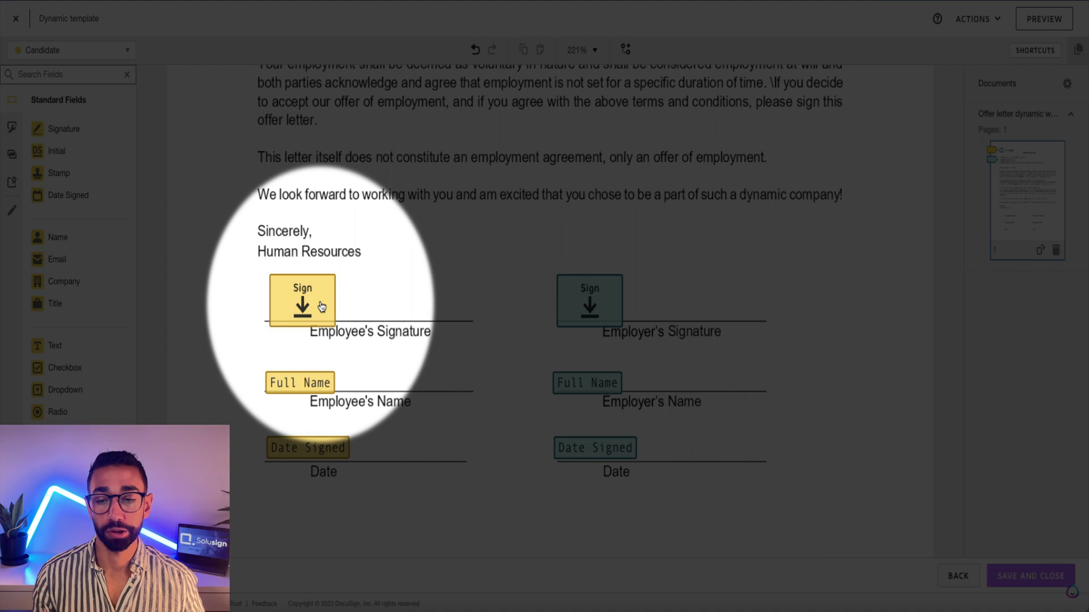
click(319, 307)
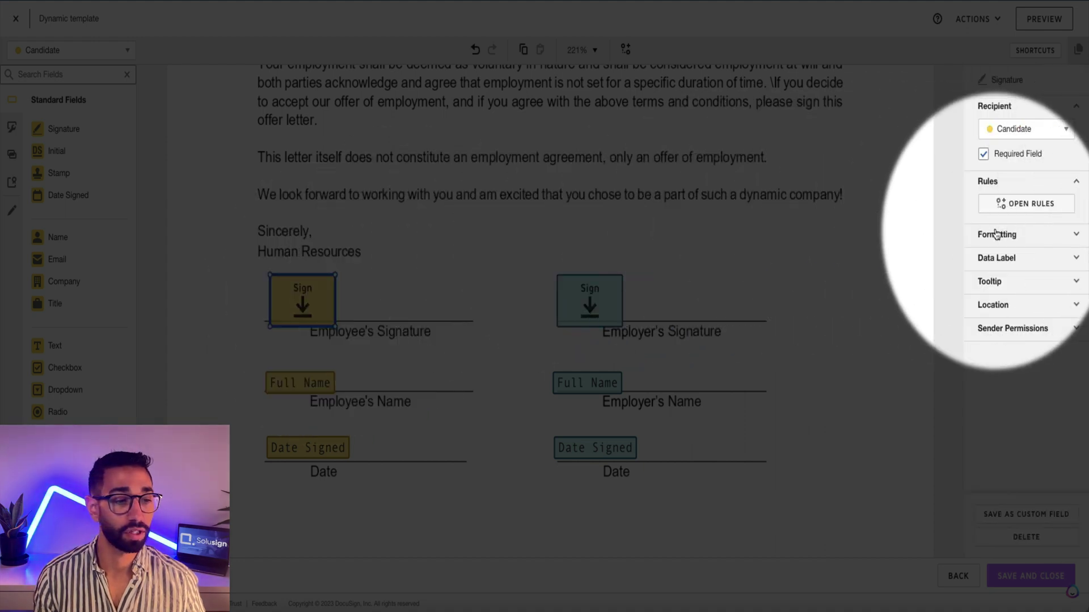
- Begin AutoPlace setup for the candidate's Signature field, taking the anchor text thisismyanchor from Word
click(1041, 304)
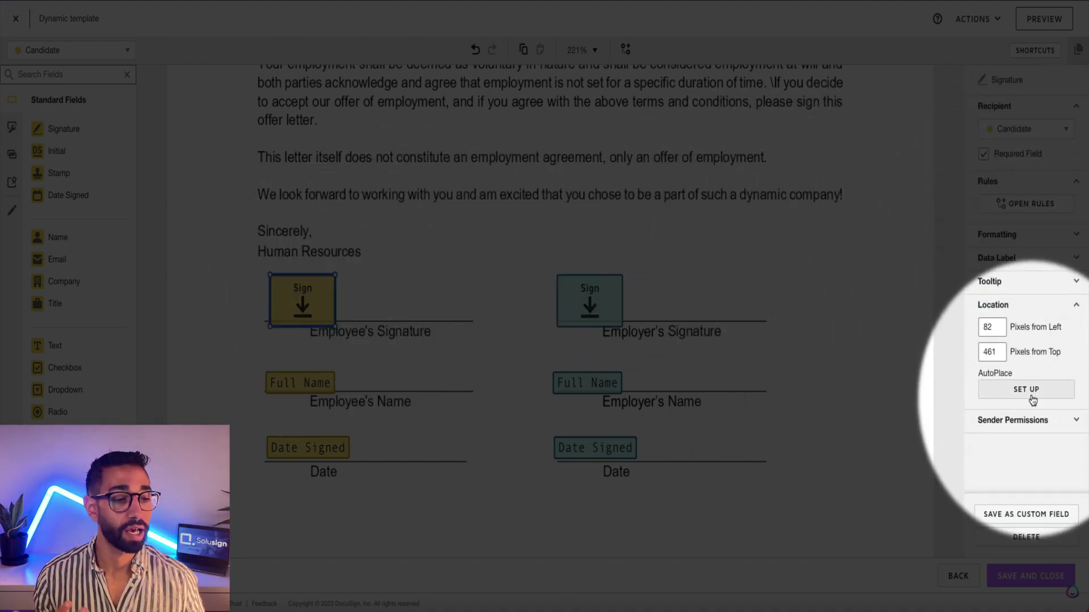
click(1028, 392)
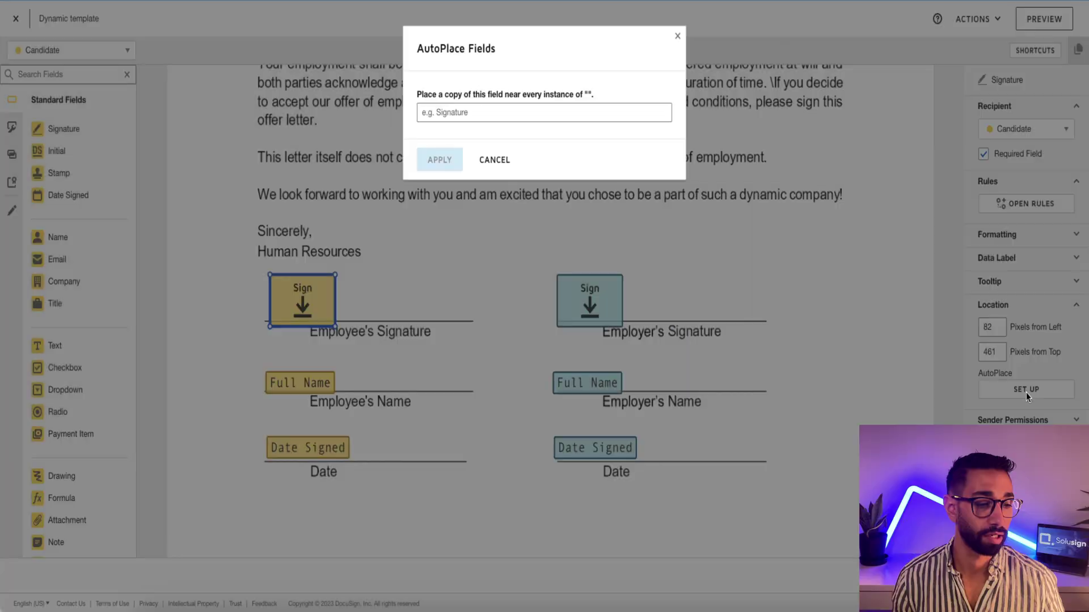
click(564, 114)
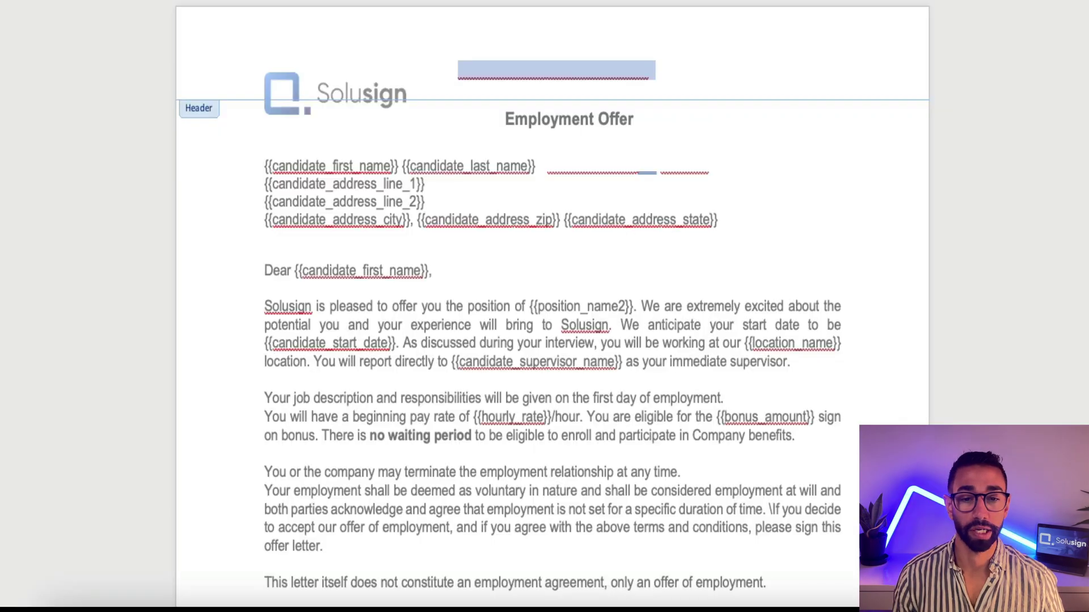
scroll(479, 400, down, 10)
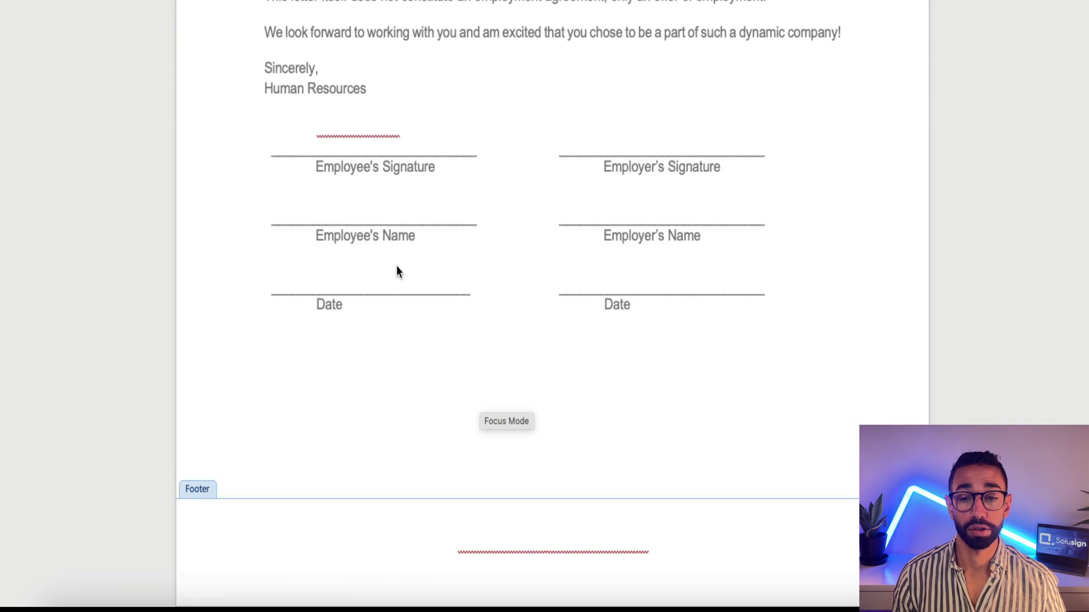
click(359, 129)
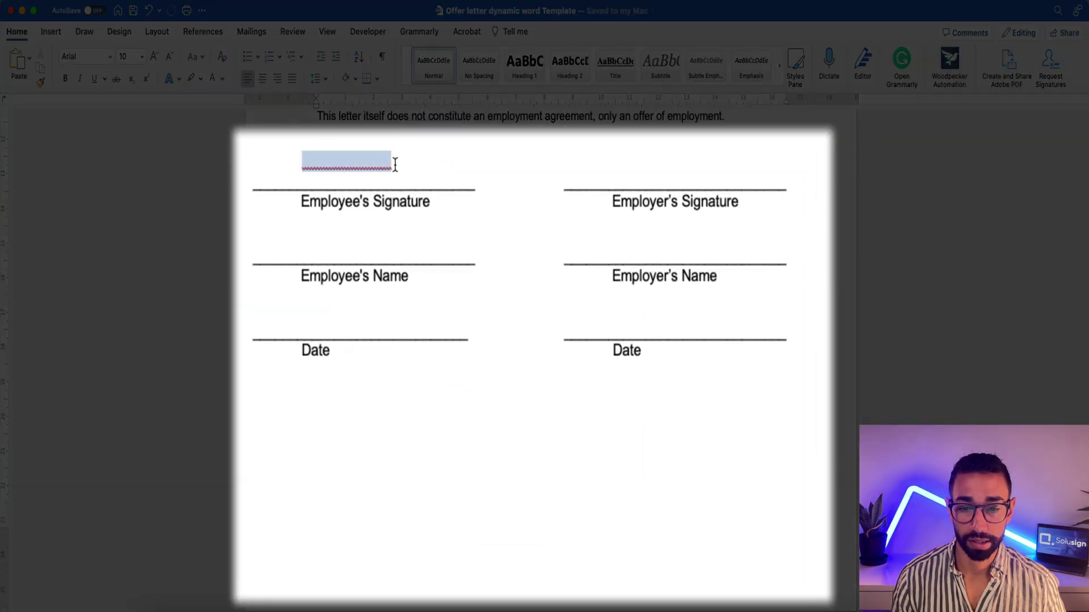
right_click(393, 163)
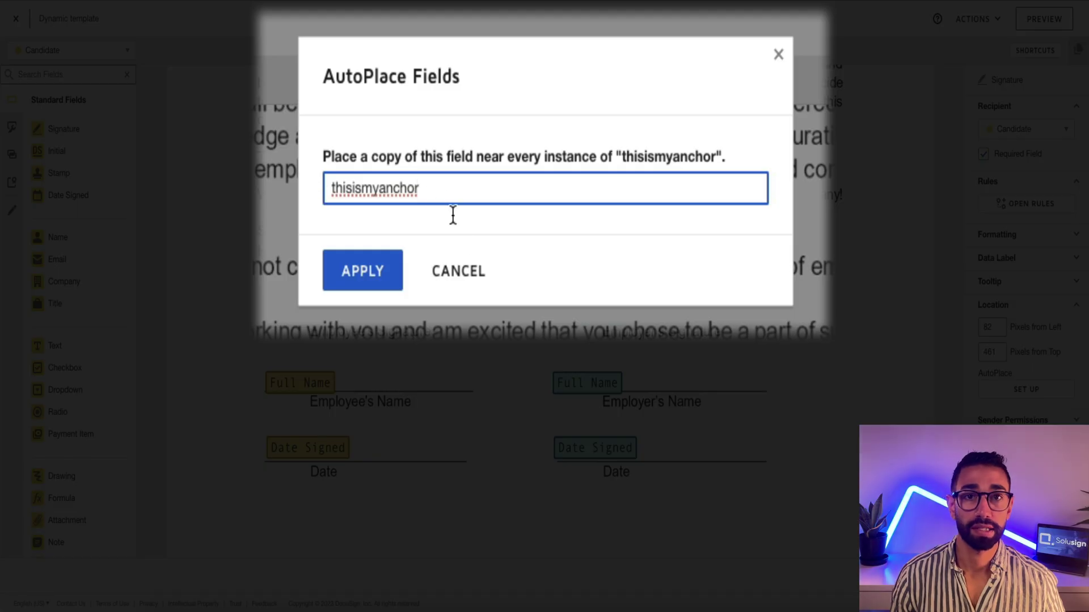
- Apply anchor thisismyanchor to the Sign field and settle it onto the Employee's Signature line
click(378, 281)
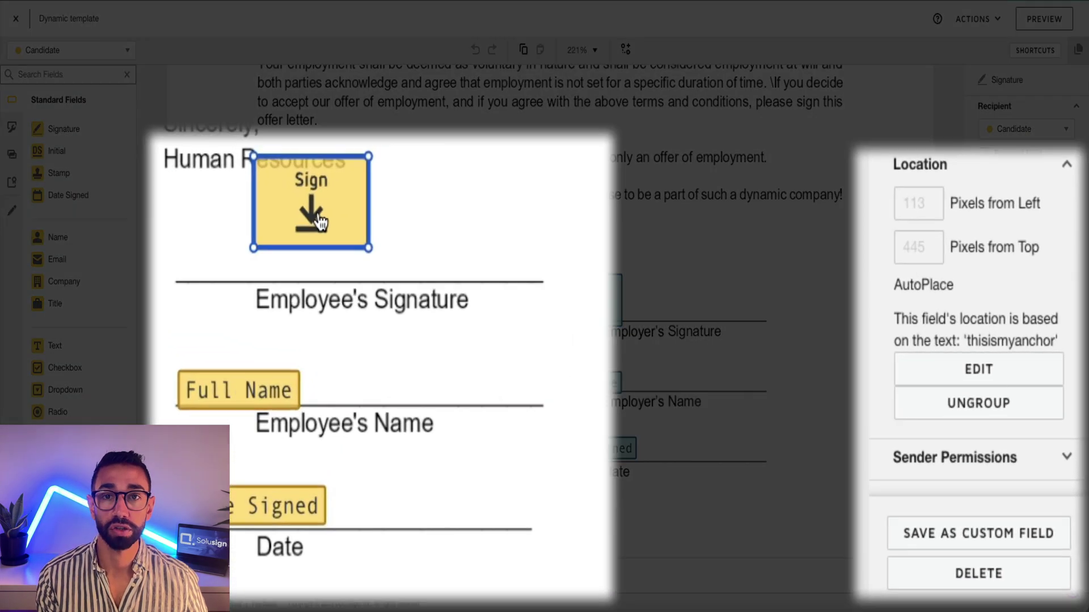
drag(316, 218, 331, 263)
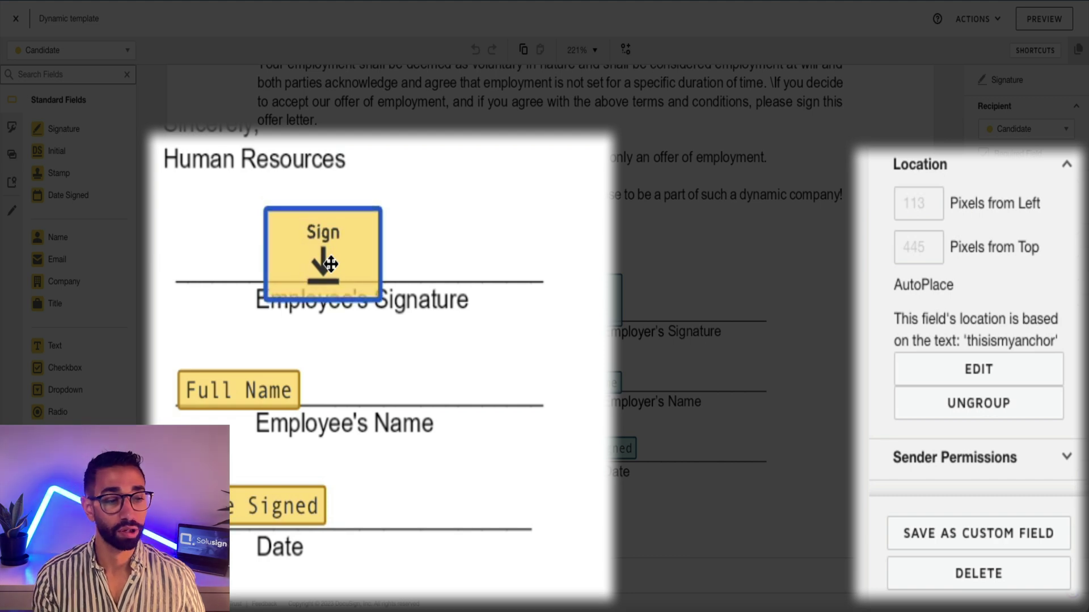
drag(331, 263, 331, 265)
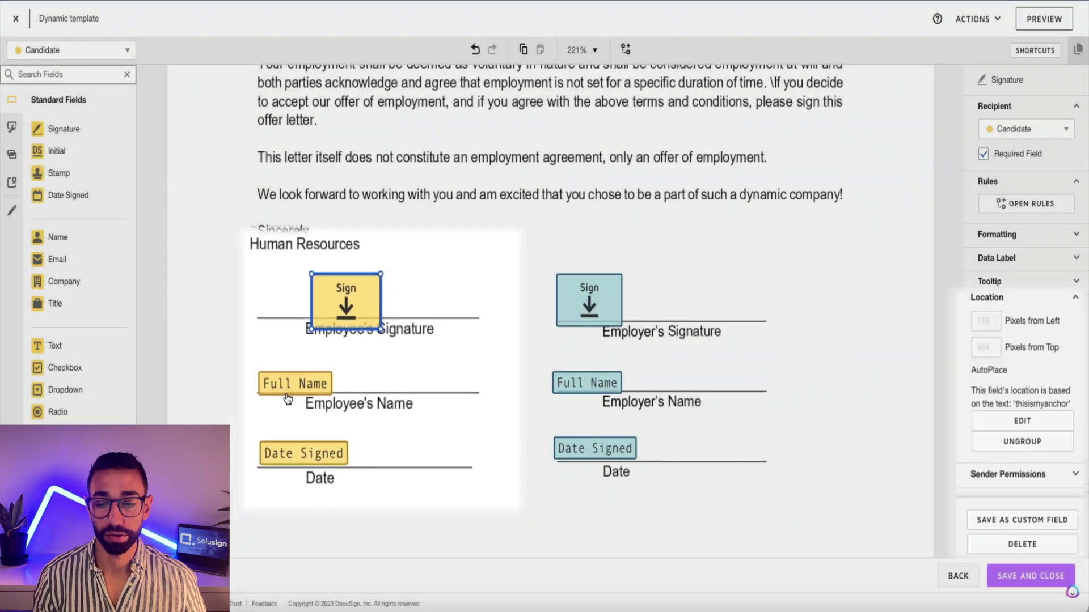
click(290, 386)
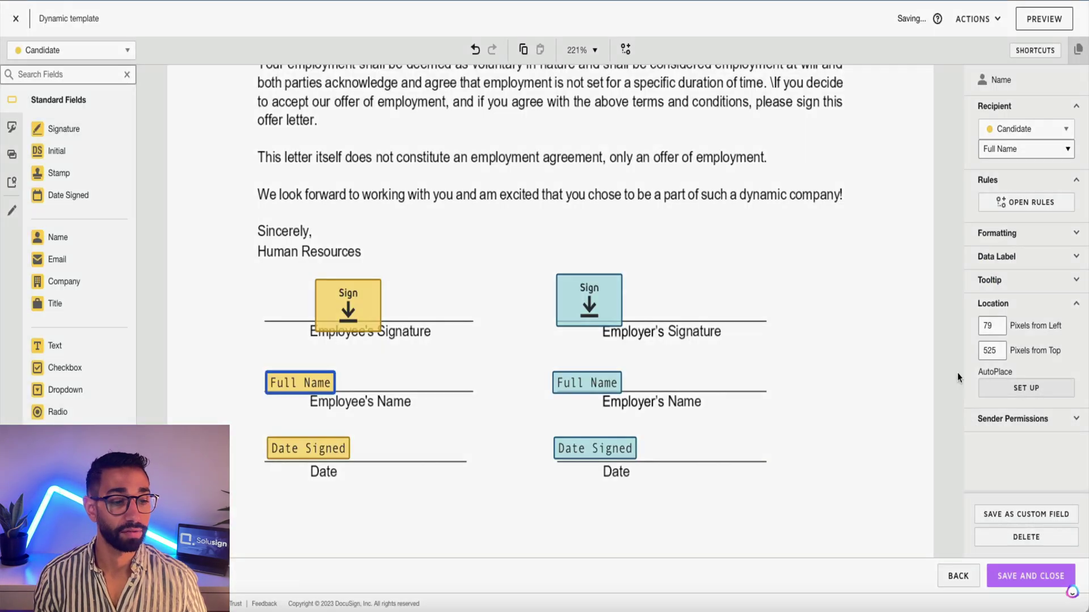
- Drag the candidate's Full Name field onto the Employee's Name line and review the Date Signed placements
click(1025, 388)
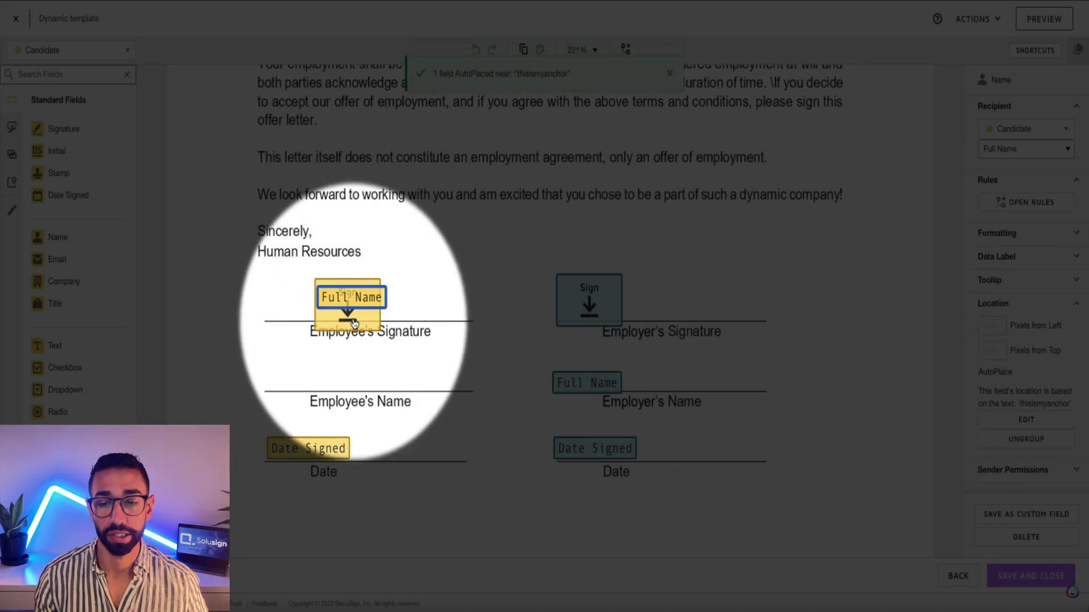
drag(351, 297, 345, 384)
click(322, 443)
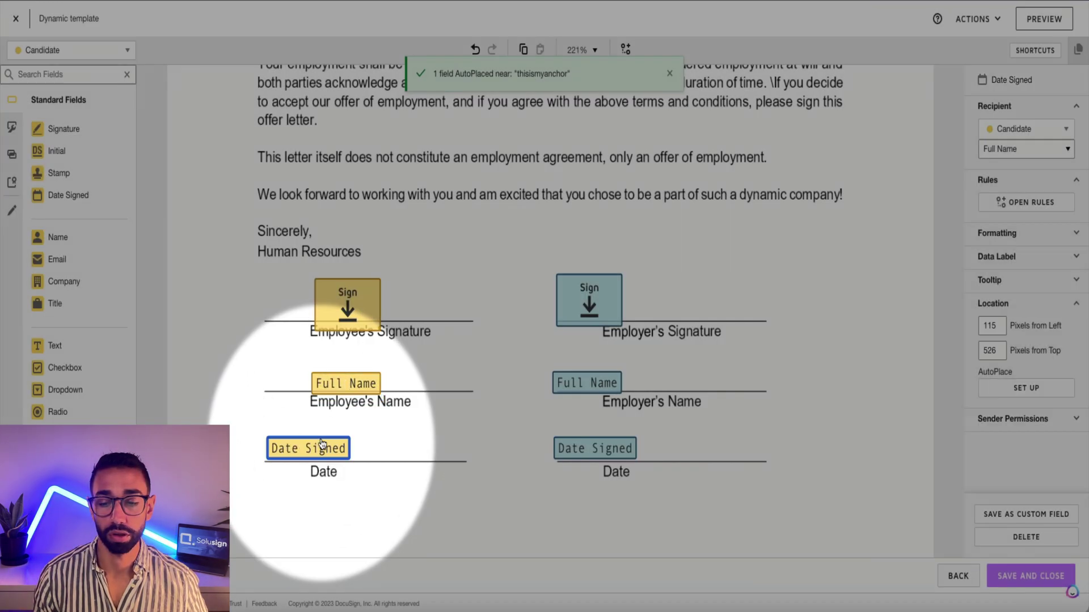
click(621, 457)
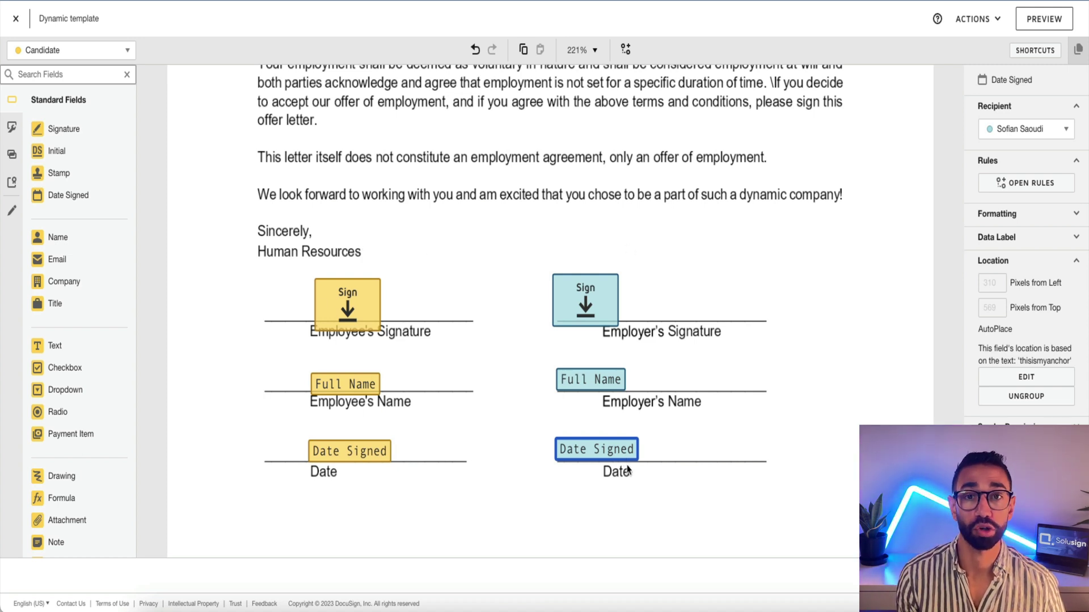
scroll(527, 342, up, 3)
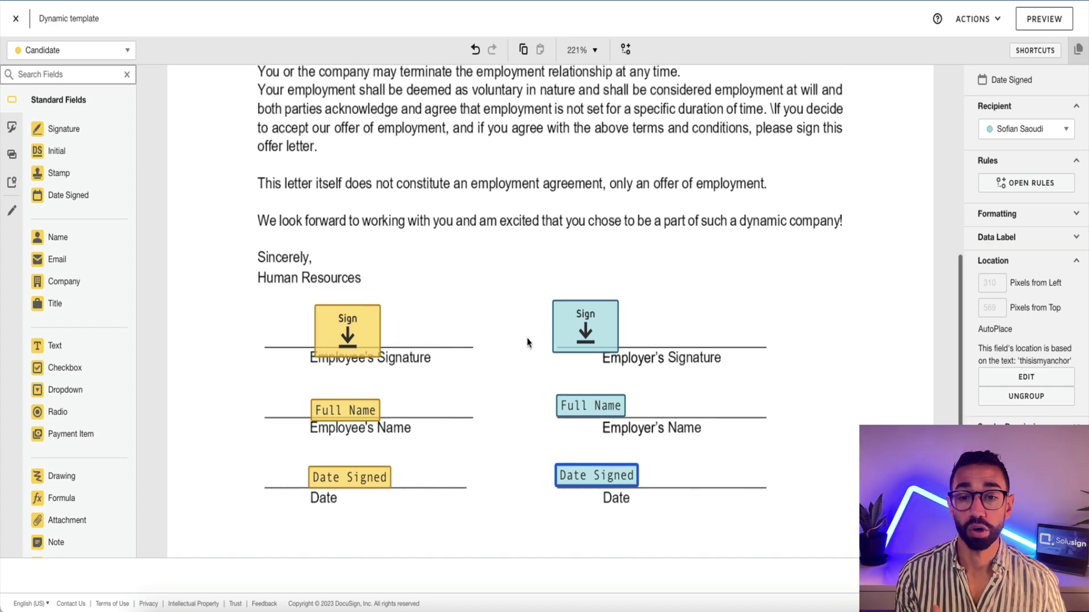
click(527, 342)
scroll(527, 343, down, 3)
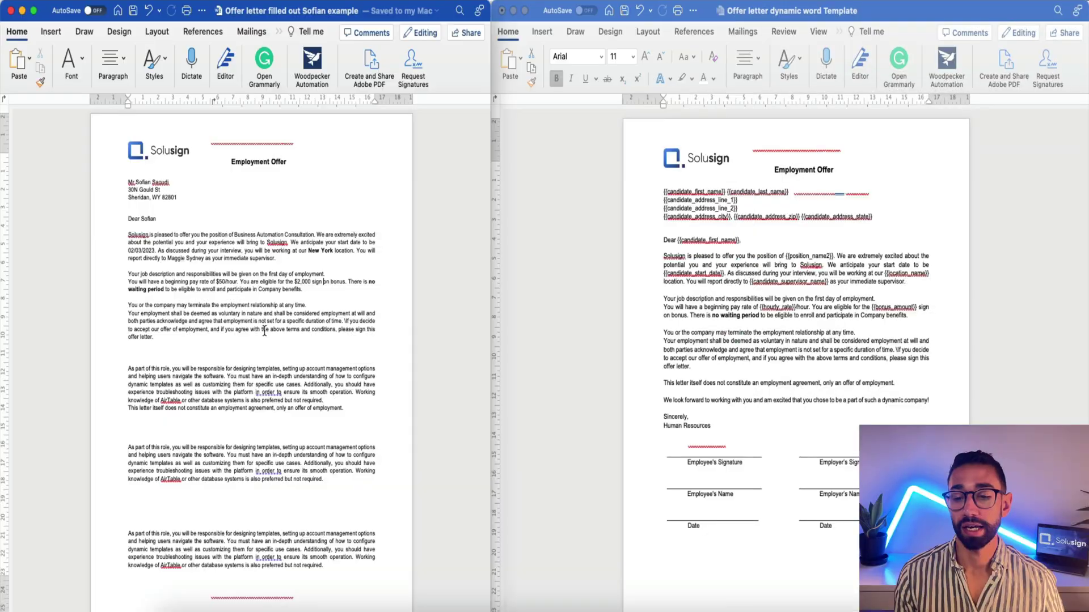
scroll(264, 331, down, 5)
scroll(264, 332, down, 5)
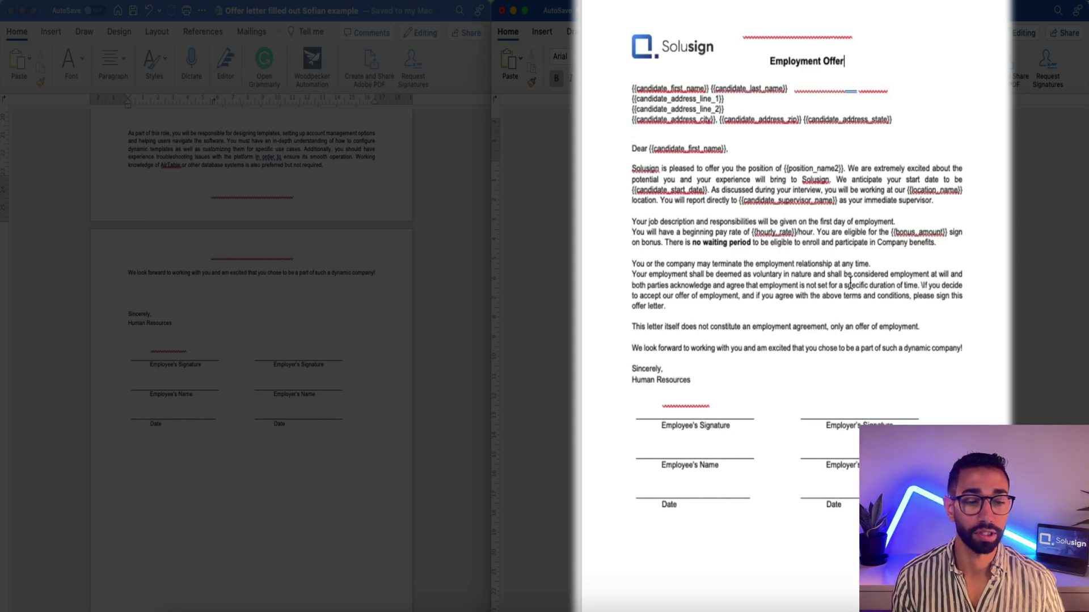
scroll(849, 282, down, 2)
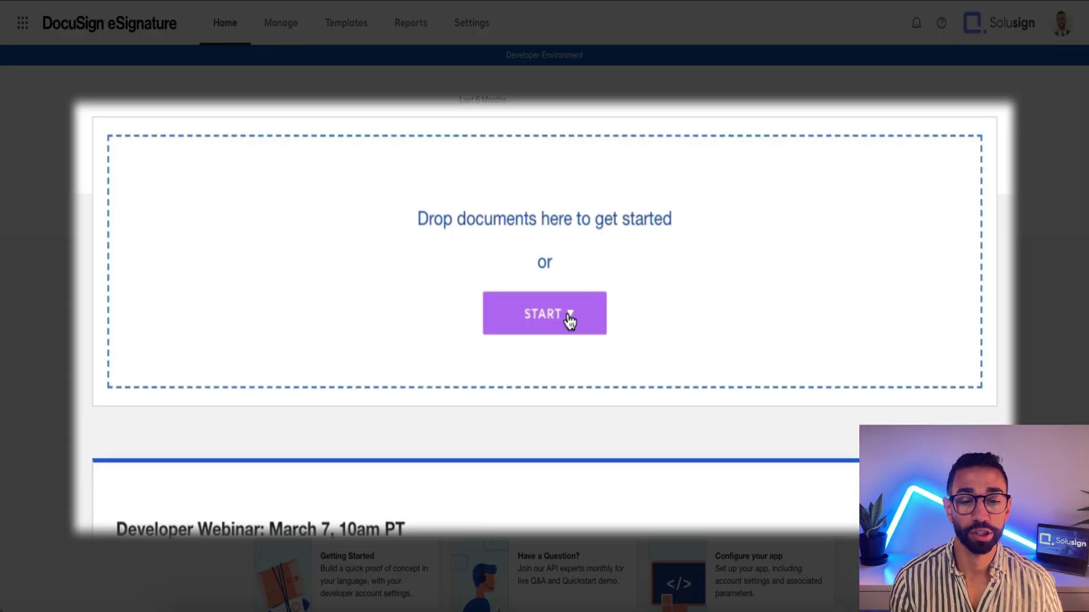
- Start a template-based envelope, upload the filled-out offer letter, and apply the matched 'Dynamic template'
click(568, 326)
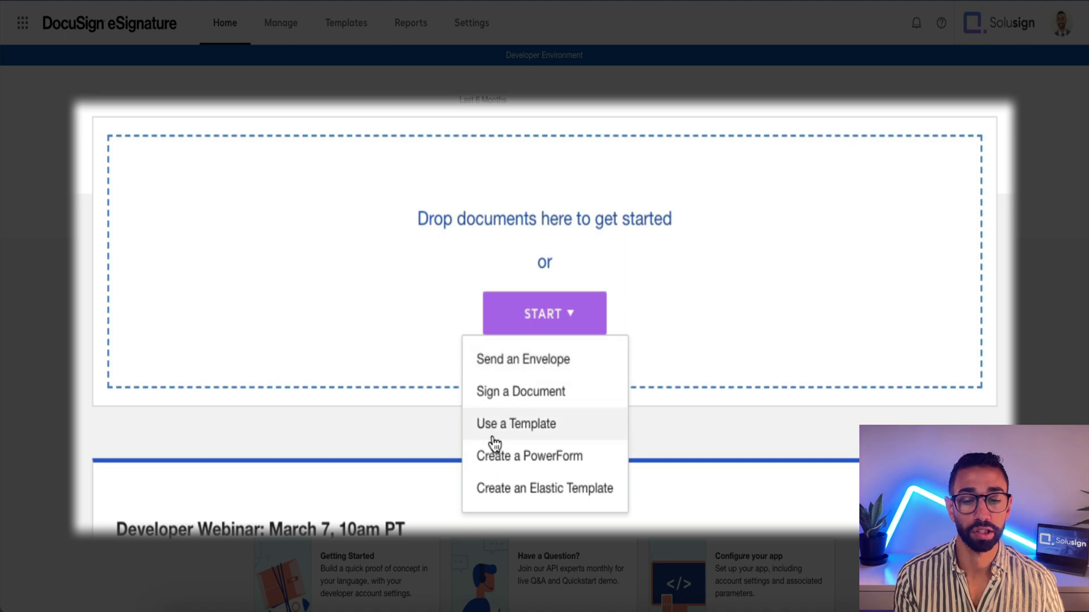
click(528, 365)
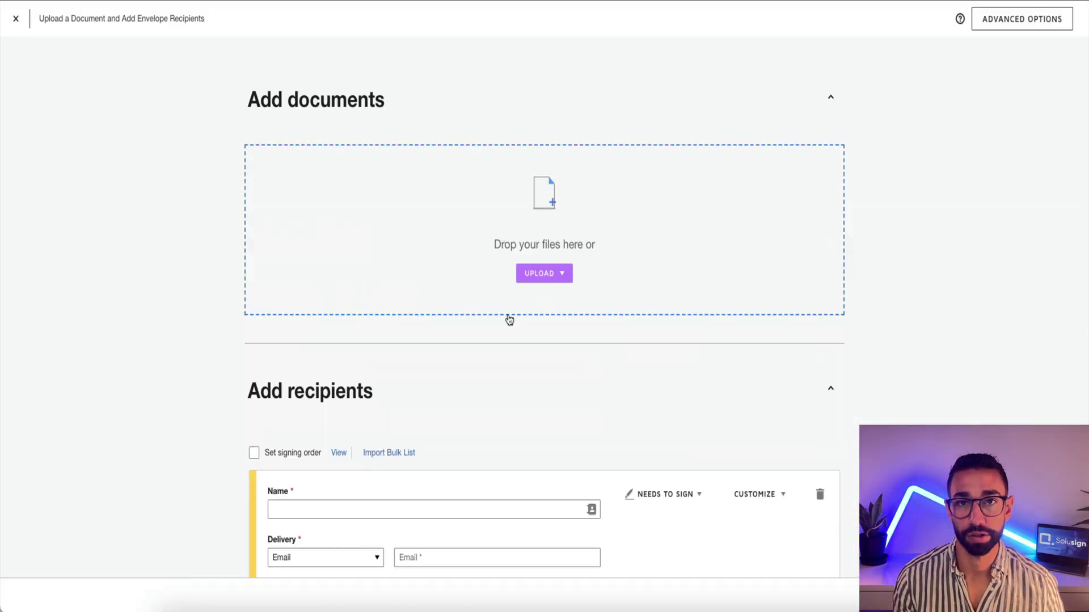
click(539, 278)
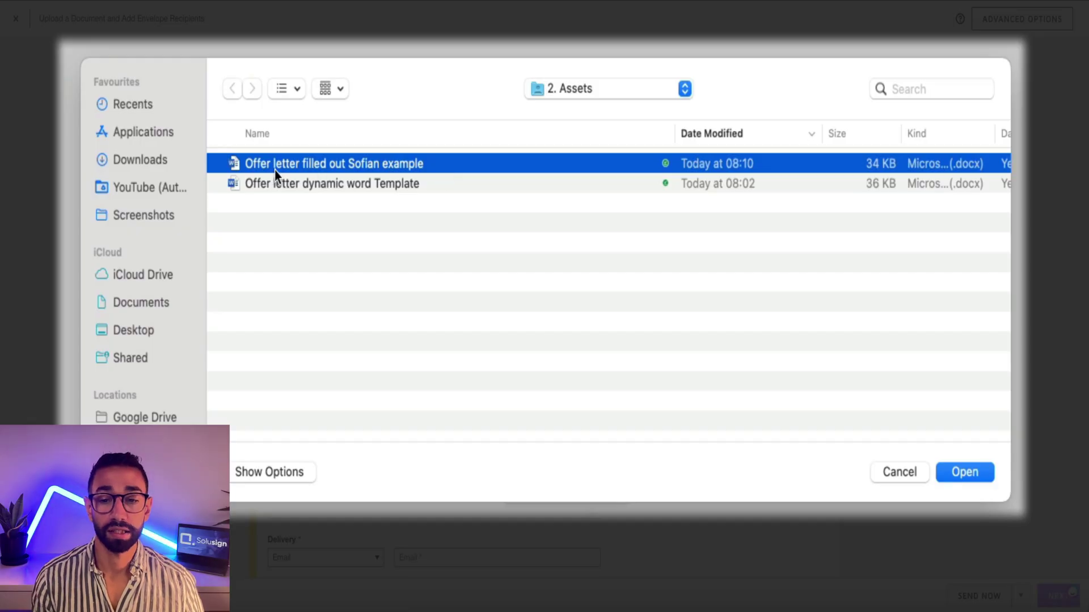
click(965, 472)
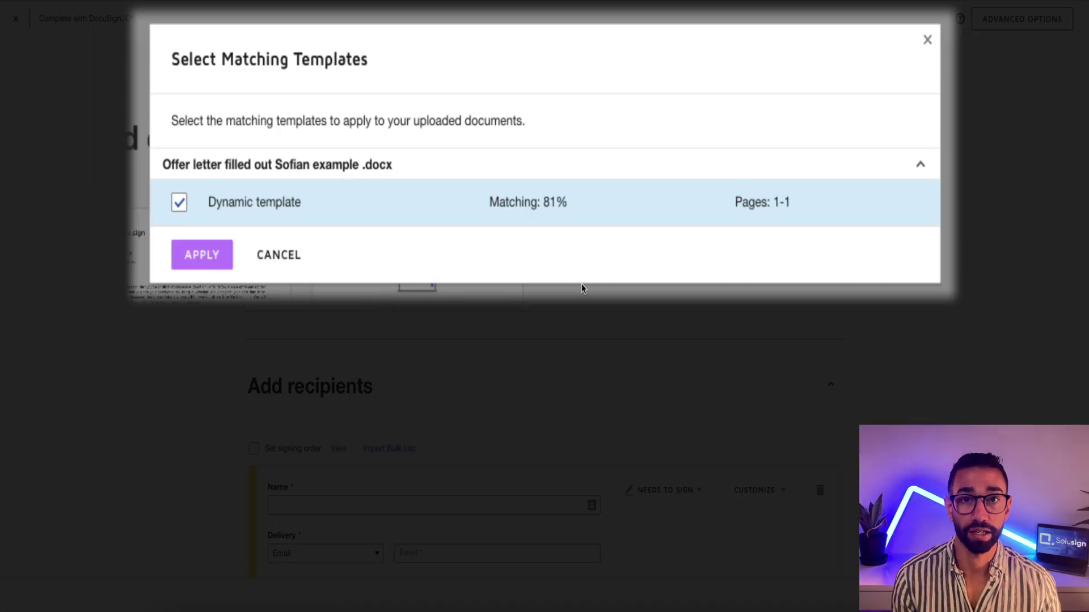
click(195, 265)
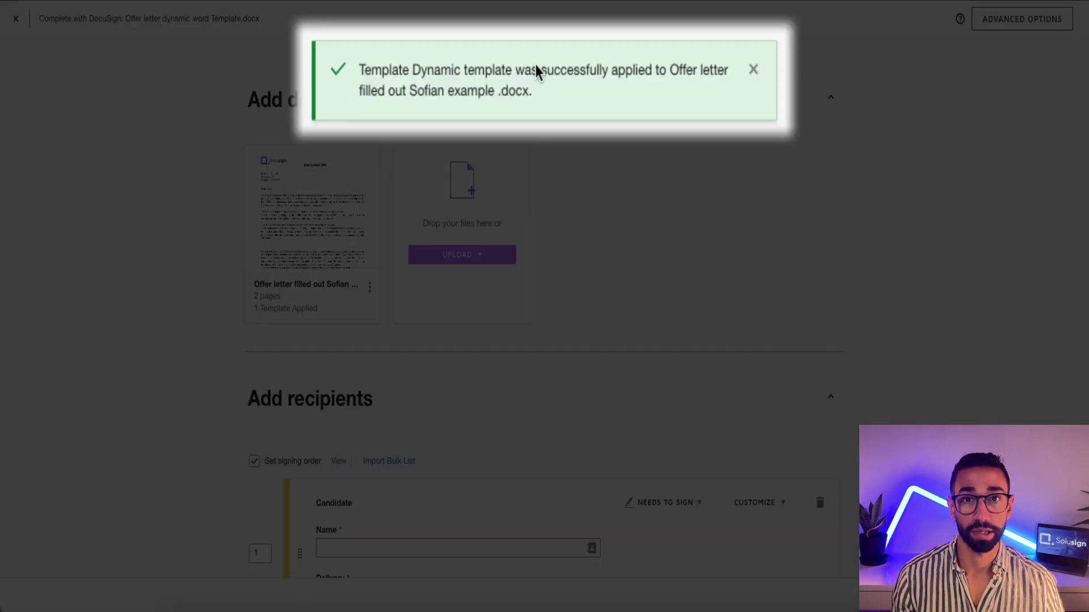
- Fill the Candidate recipient's name and email from the suggested saved contact, then proceed to the field editor
scroll(624, 150, down, 5)
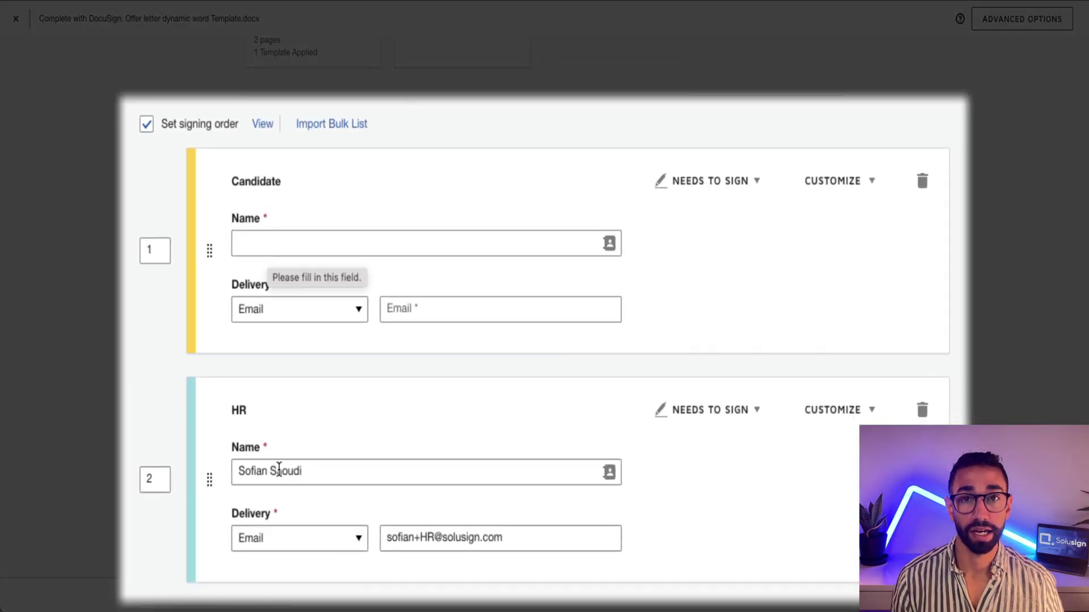
click(279, 238)
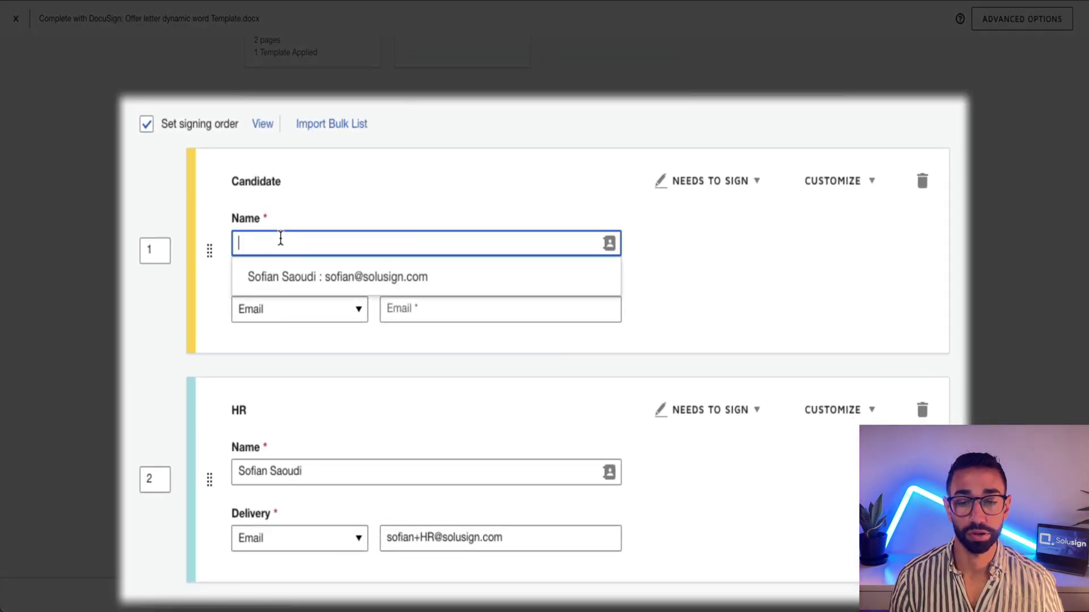
click(303, 278)
scroll(970, 353, down, 3)
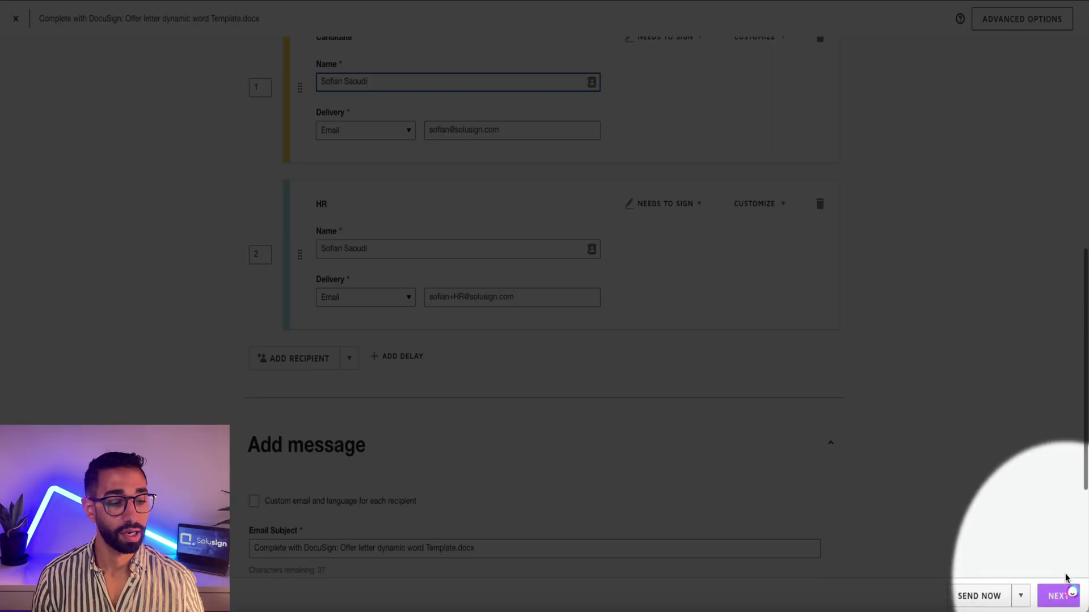
click(1049, 598)
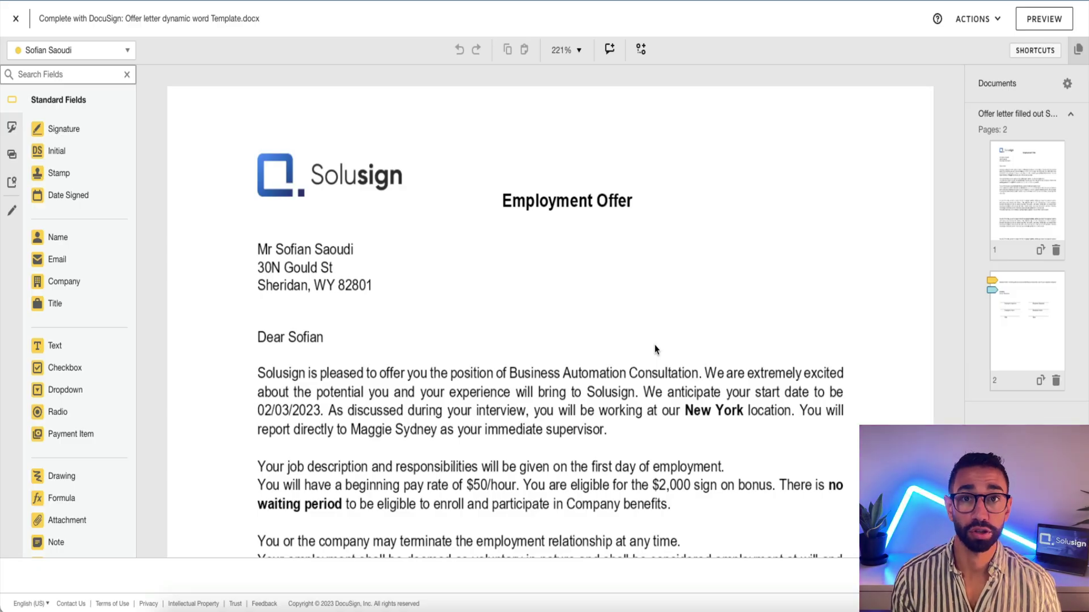
- Jump to page 2 of the offer letter and scroll down to its signature block
click(1017, 328)
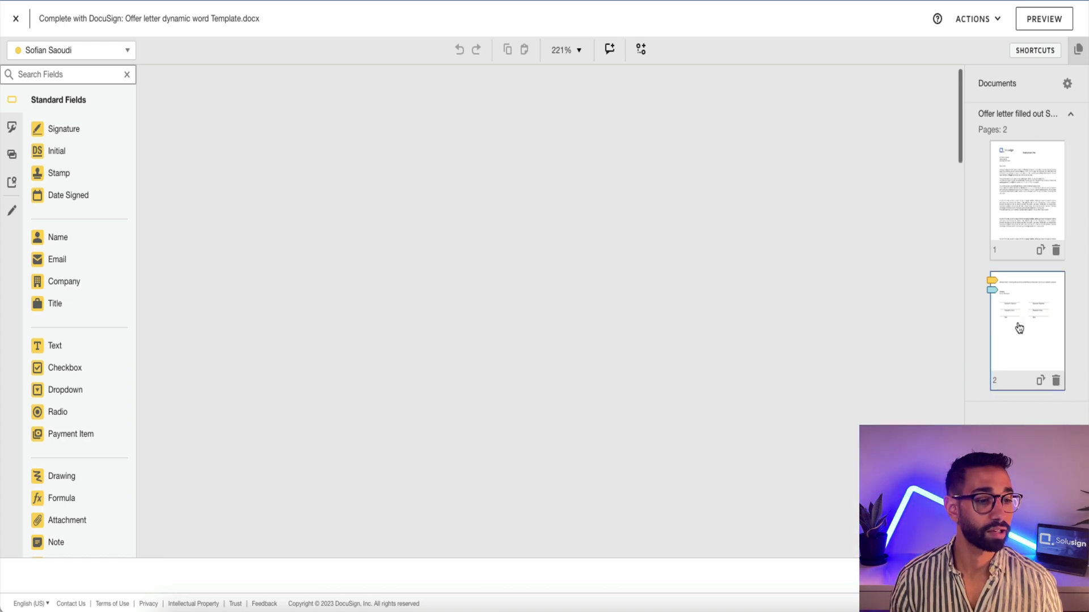
scroll(478, 363, down, 1)
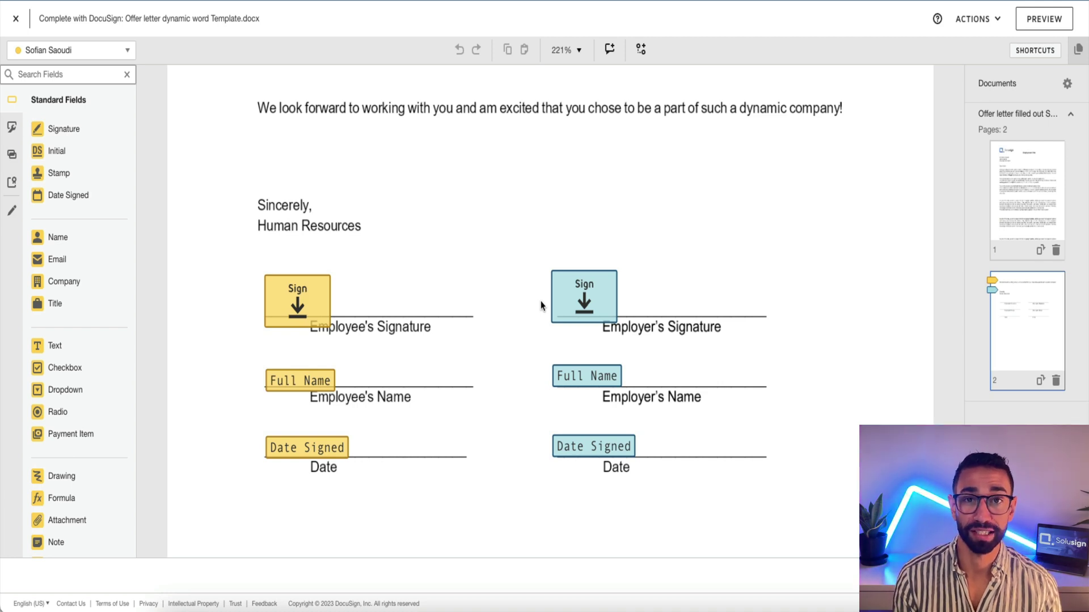
scroll(541, 306, down, 1)
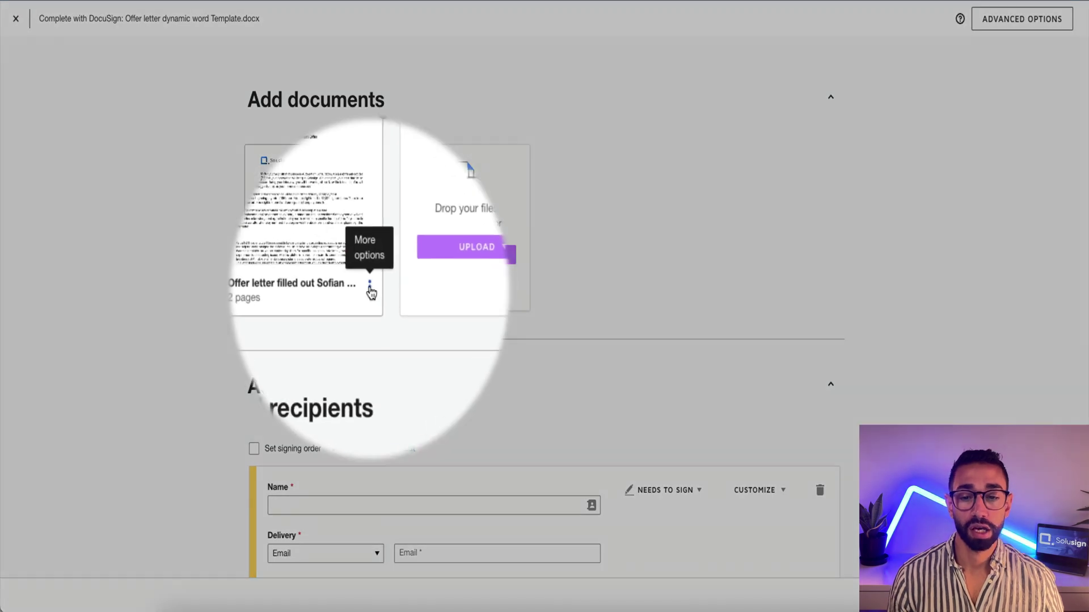
- Apply 'Dynamic template' to the uploaded offer letter from its document menu's Apply Templates option
click(369, 285)
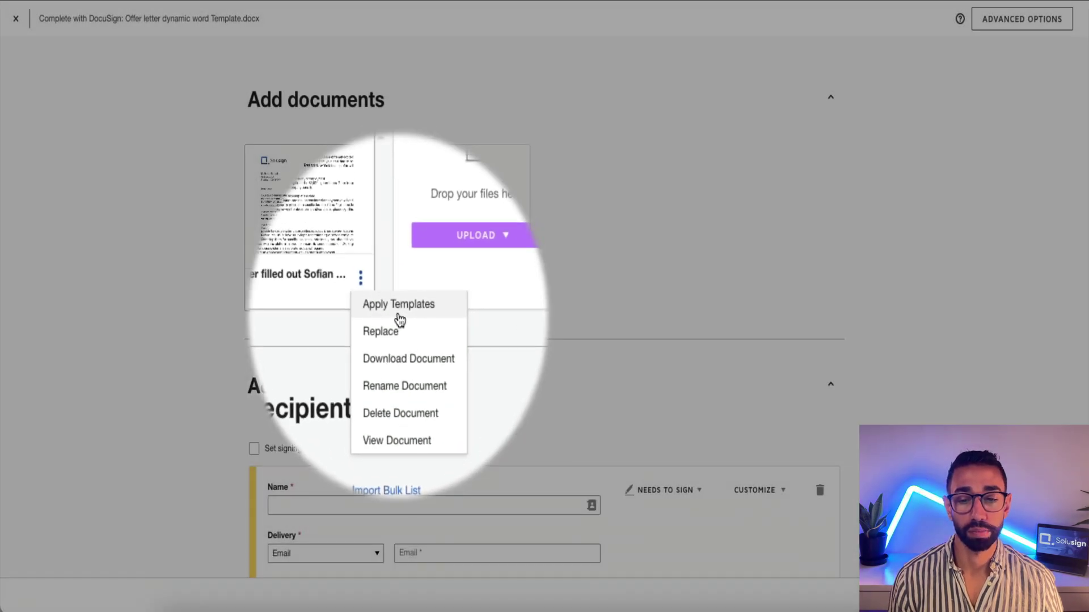
click(399, 318)
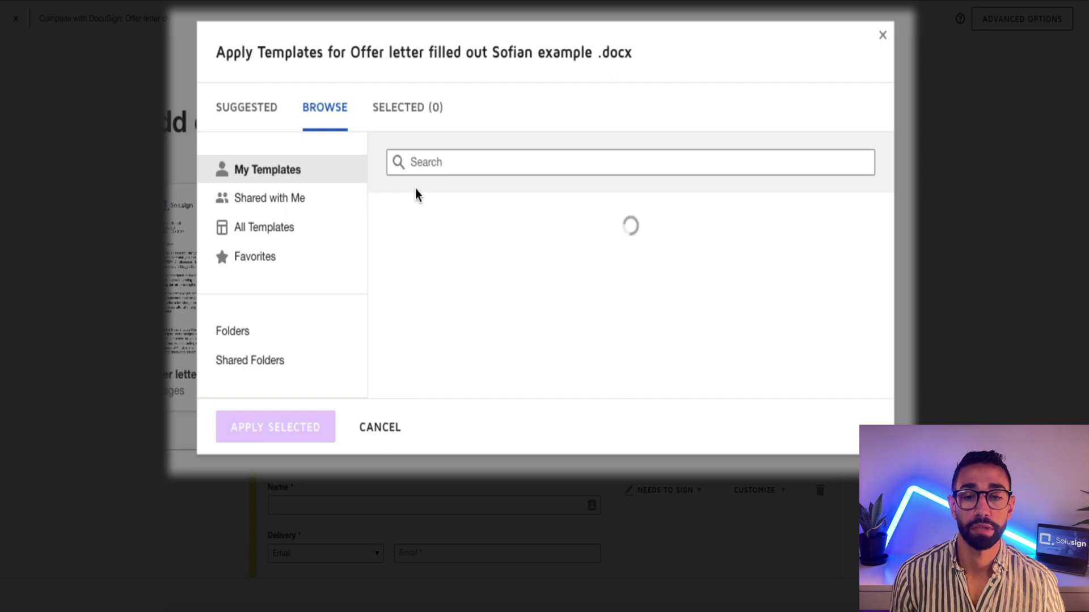
click(448, 179)
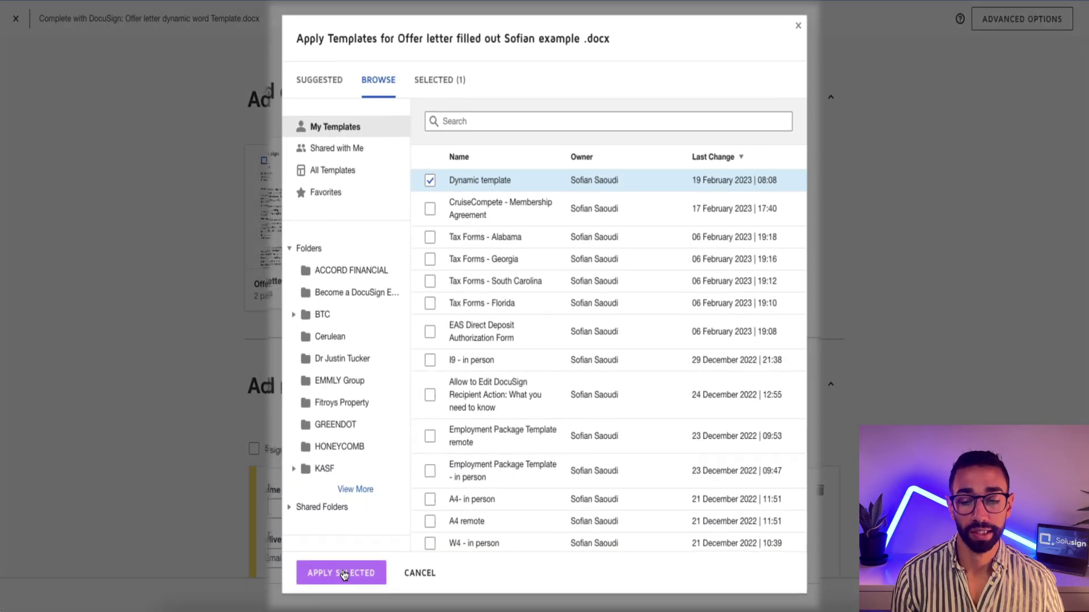
click(343, 573)
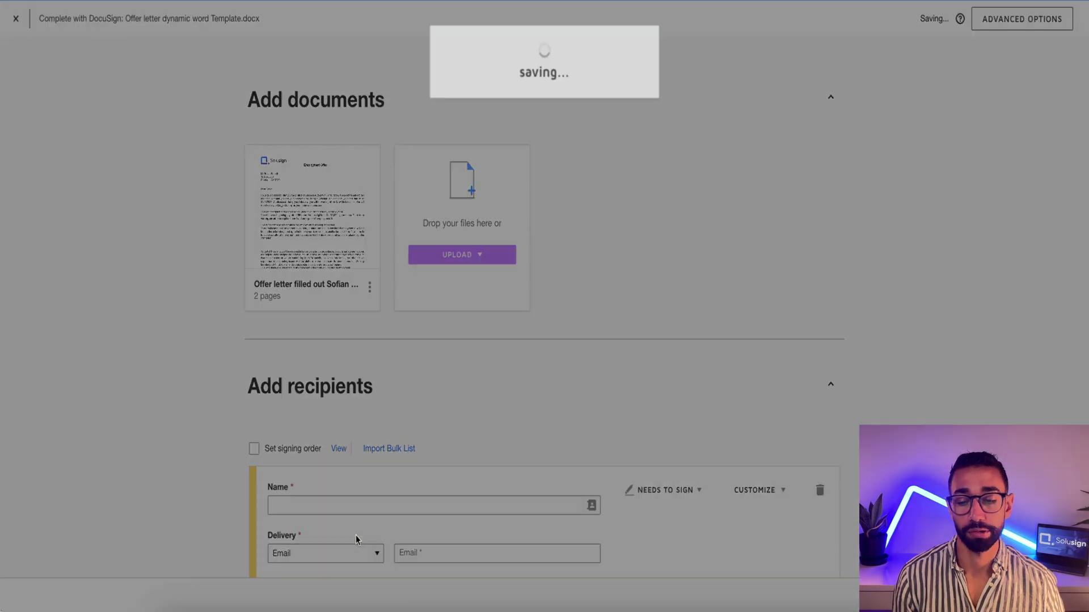